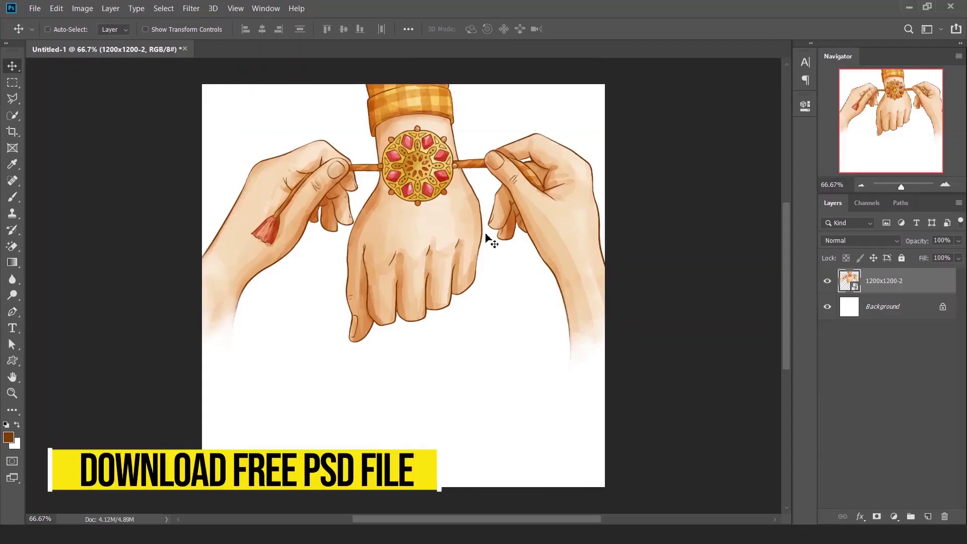
Step: Set the caption in Freestyle Script with adjusted tracking, lower it, and drag the PSD into After Effects
click(717, 130)
click(715, 94)
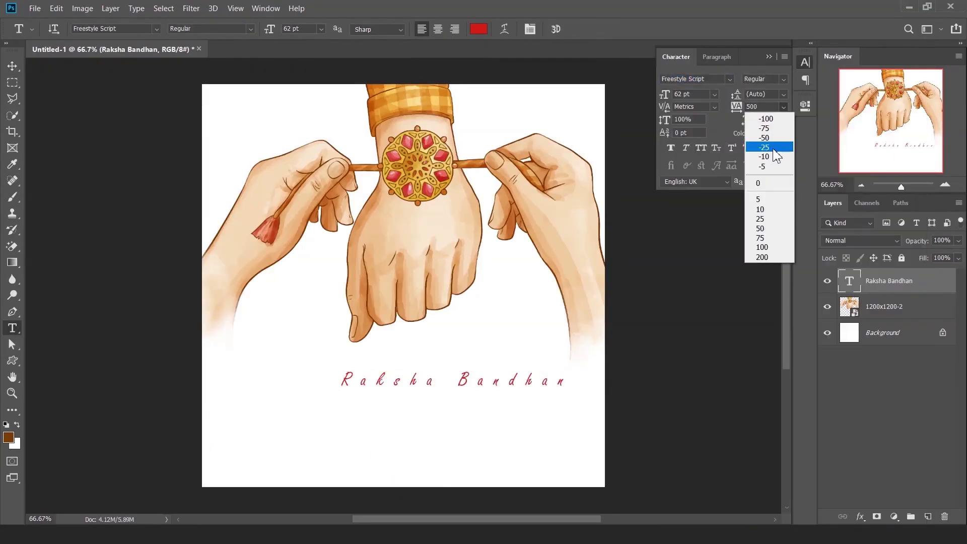
click(756, 121)
key(v)
drag(432, 364, 432, 396)
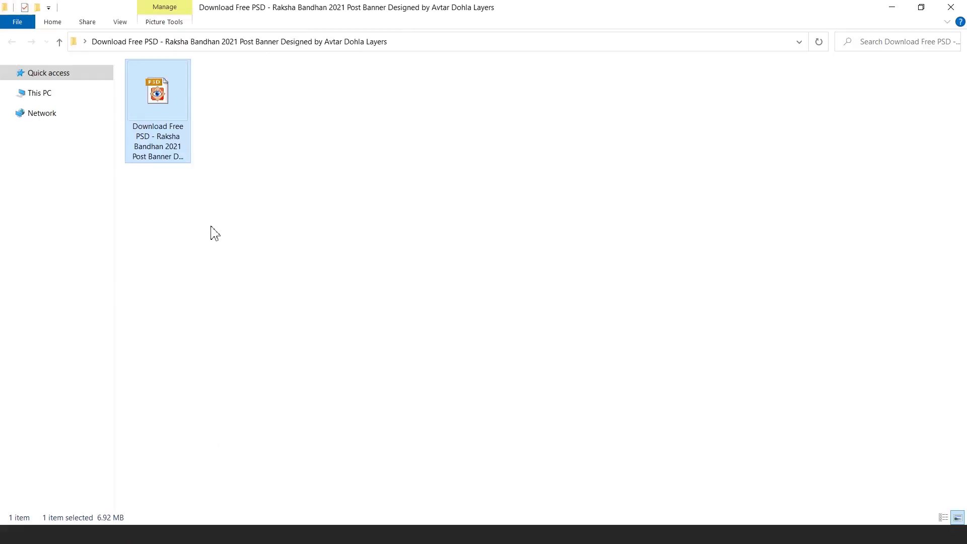
mouse_move(167, 127)
mouse_down()
mouse_move(90, 247)
mouse_move(84, 241)
mouse_up()
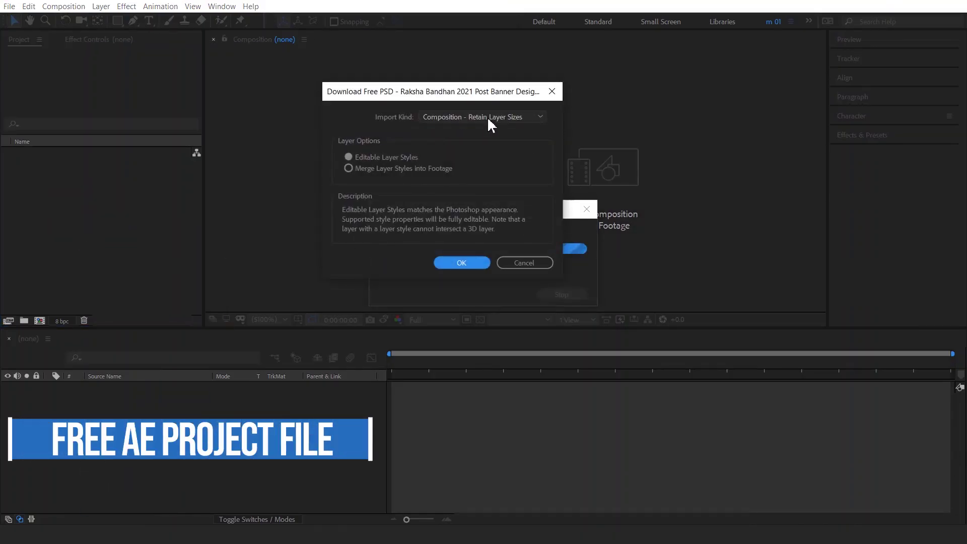
Step: Import the banner PSD as Composition – Retain Layer Sizes, then expand and collapse its layers folder
click(509, 121)
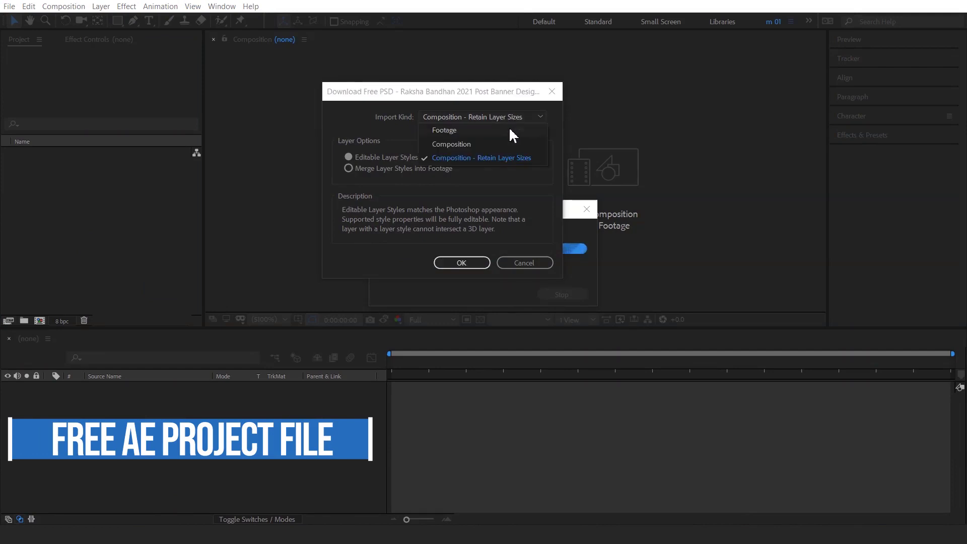
click(483, 159)
click(461, 263)
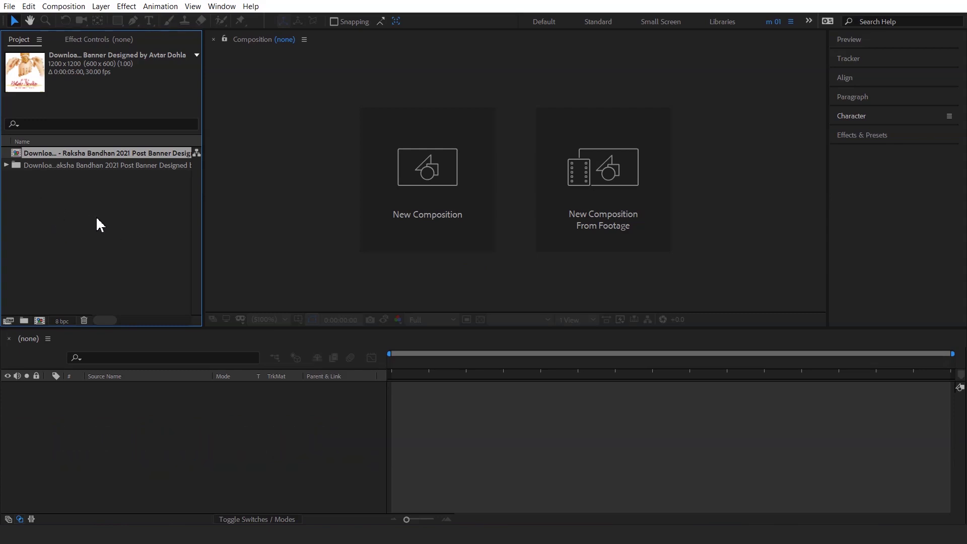
click(6, 165)
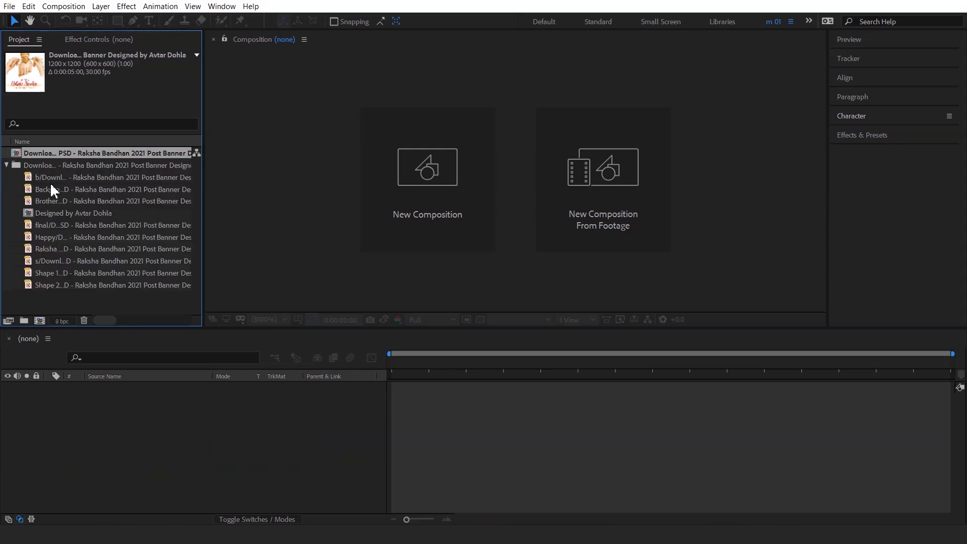
click(6, 165)
Step: Open the banner comp, delete the designer credit and final layers, lock Background, and raise Shape 2
double_click(16, 153)
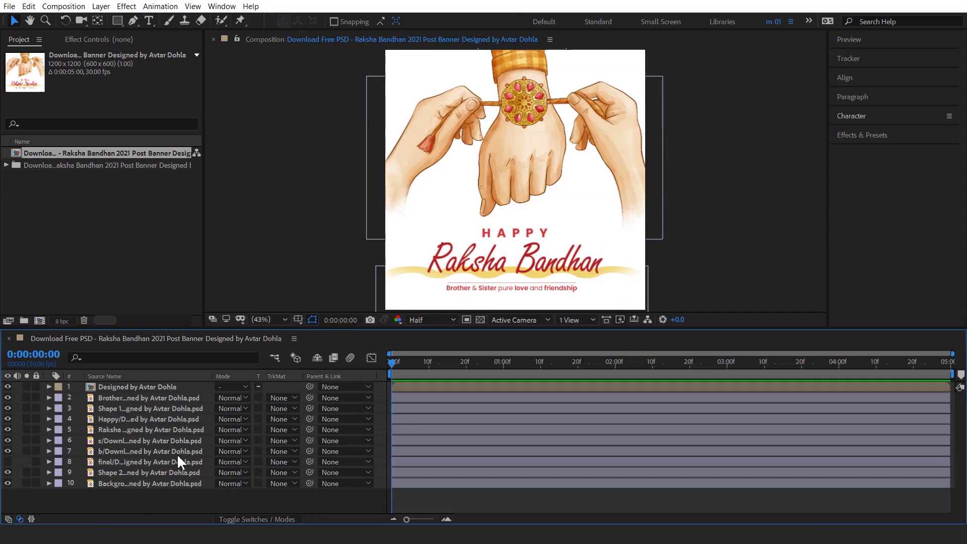
click(133, 385)
key(Delete)
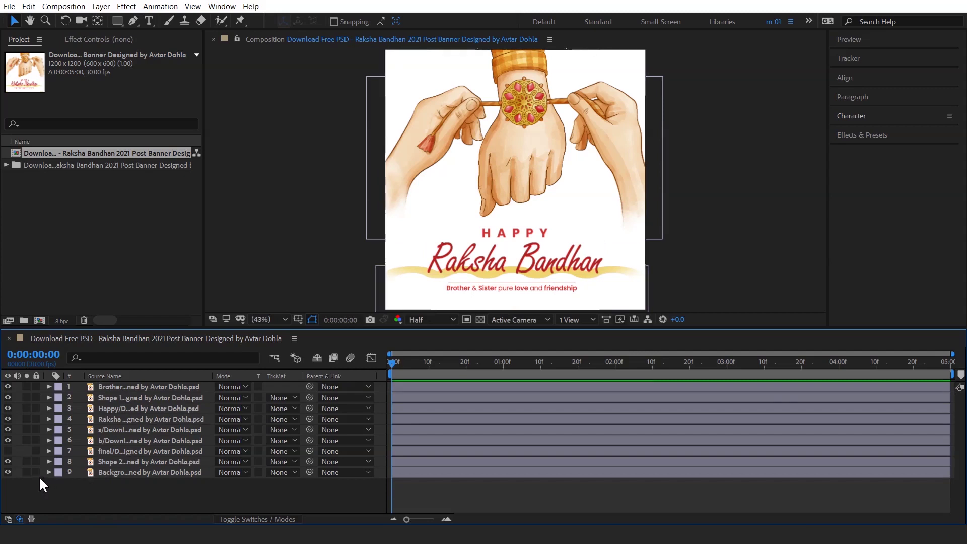
click(35, 473)
click(100, 451)
key(Delete)
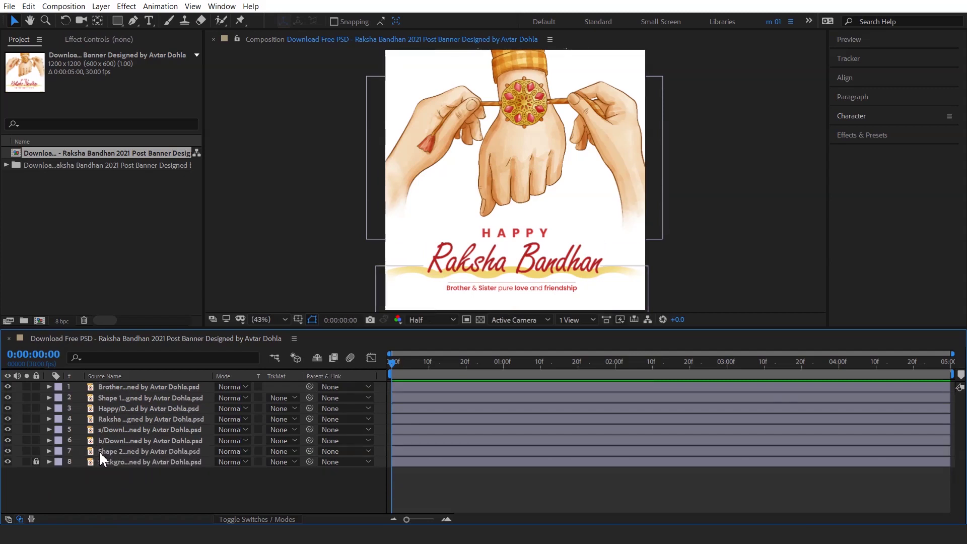
drag(101, 451, 106, 431)
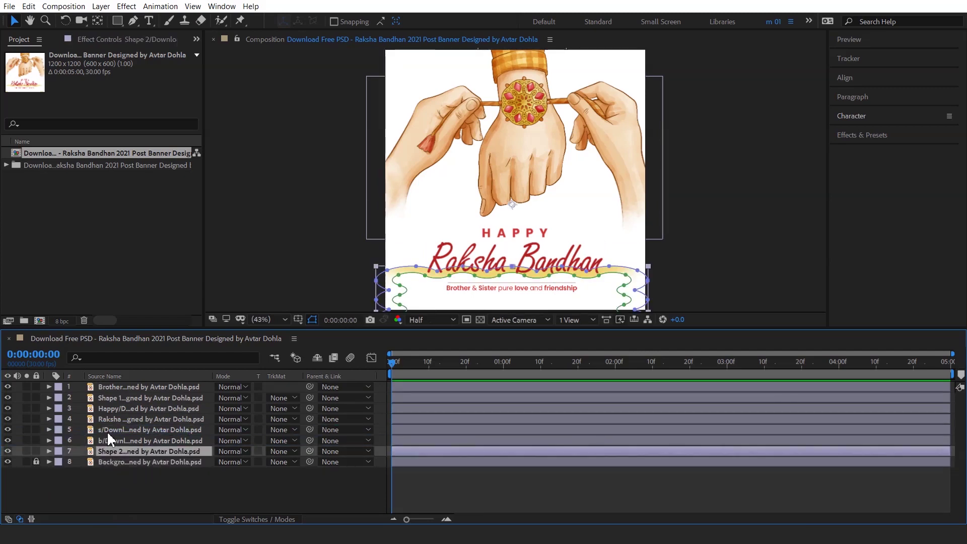
Step: Hide the text and shape layers 1–5, and toggle the hand layers to identify them
drag(8, 387, 7, 417)
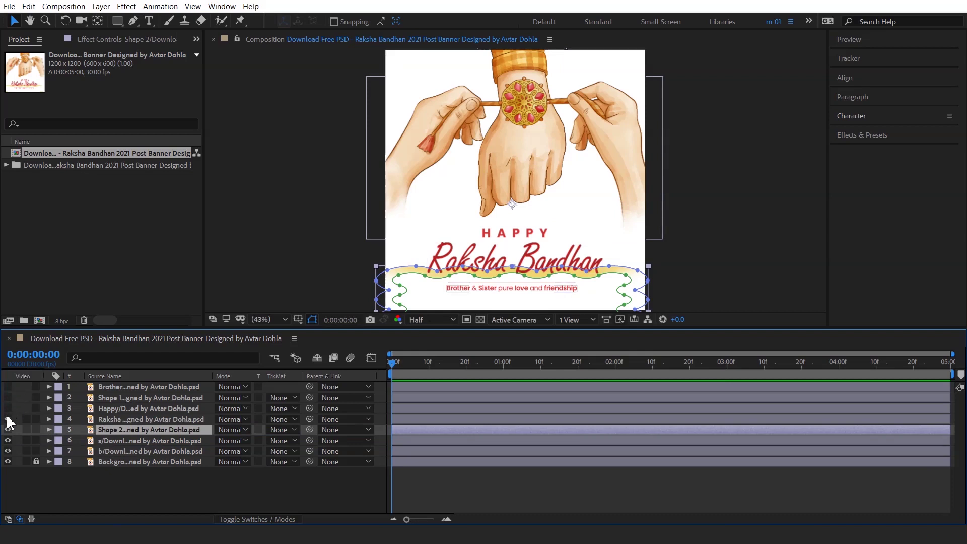
click(123, 440)
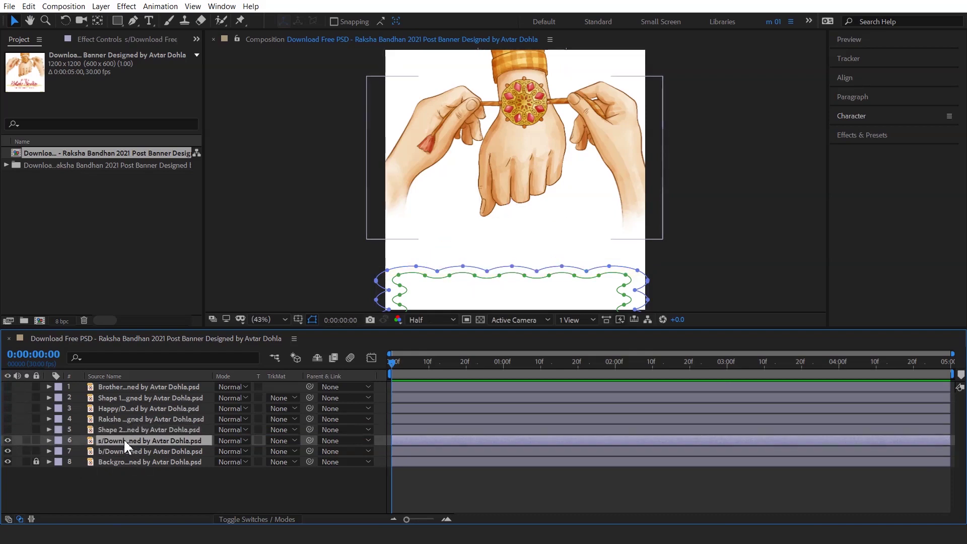
click(123, 450)
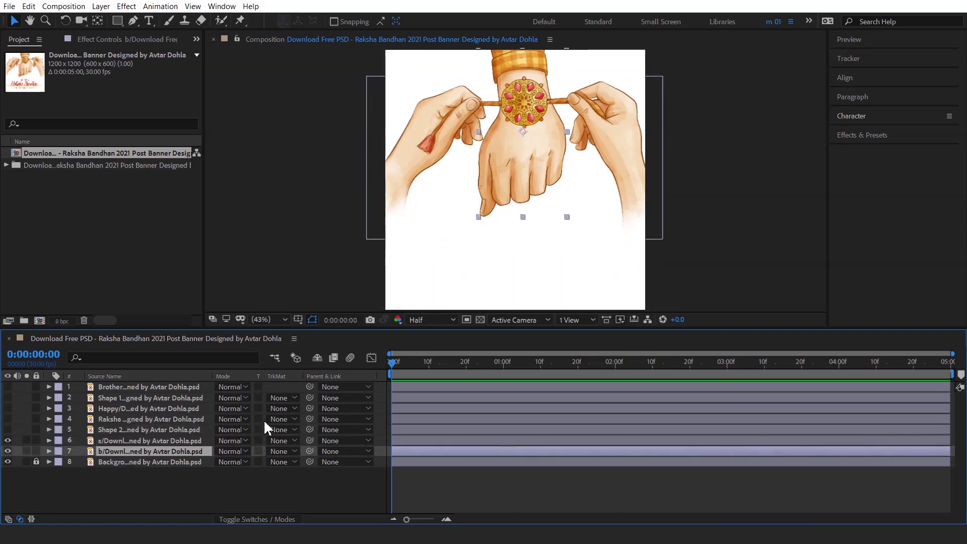
click(8, 451)
click(8, 452)
click(9, 458)
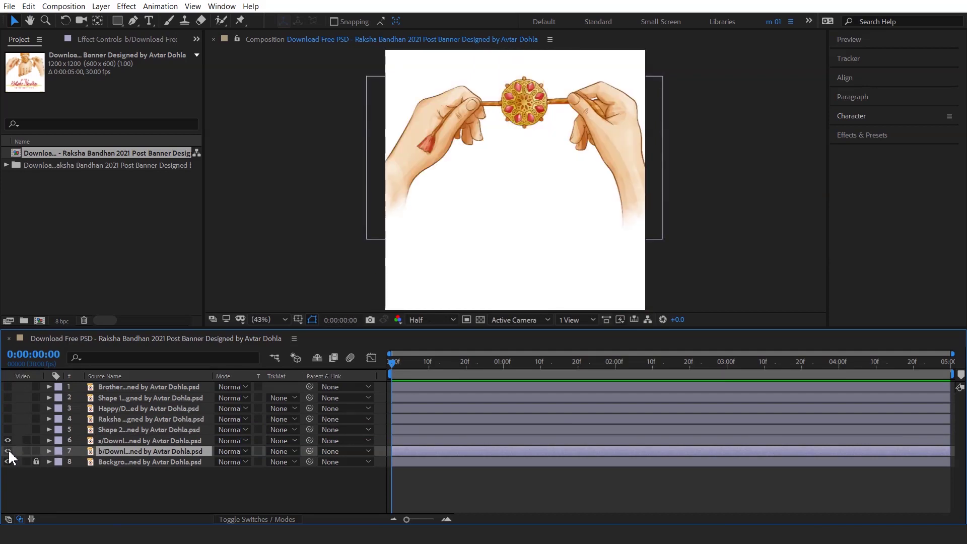
click(8, 458)
click(8, 452)
click(8, 451)
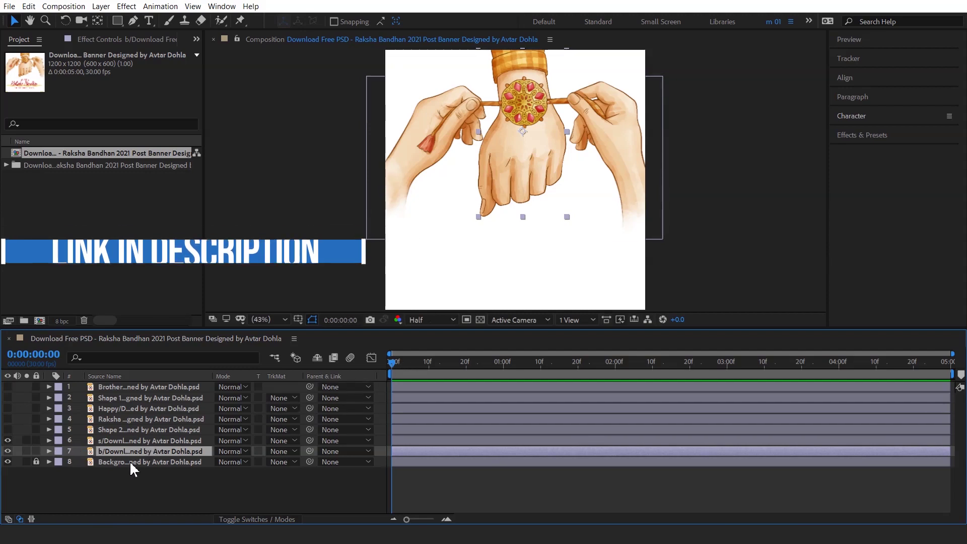
Step: Add Position keyframes at 2 seconds to both hand layers, then return to 0:00
shift+click(125, 440)
key(p)
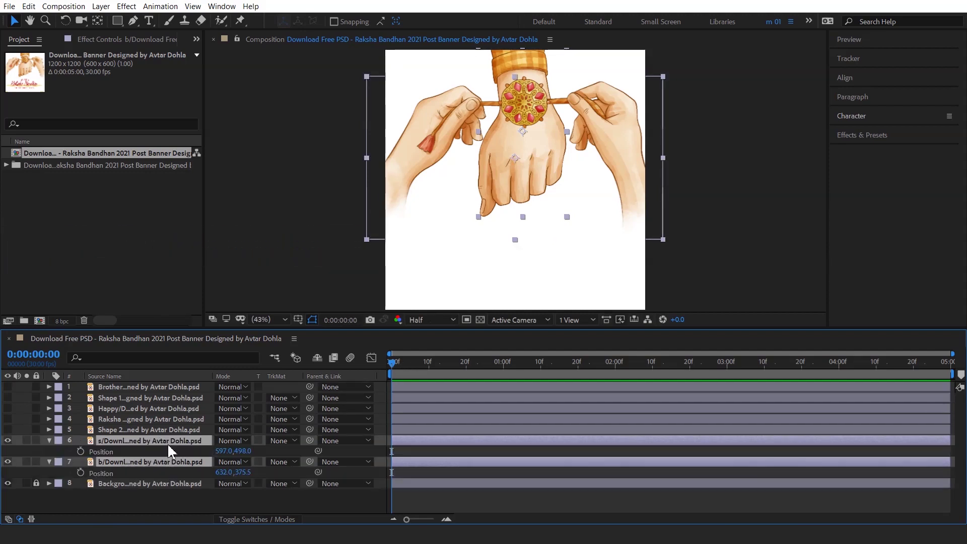
drag(390, 357, 452, 362)
drag(533, 367, 615, 369)
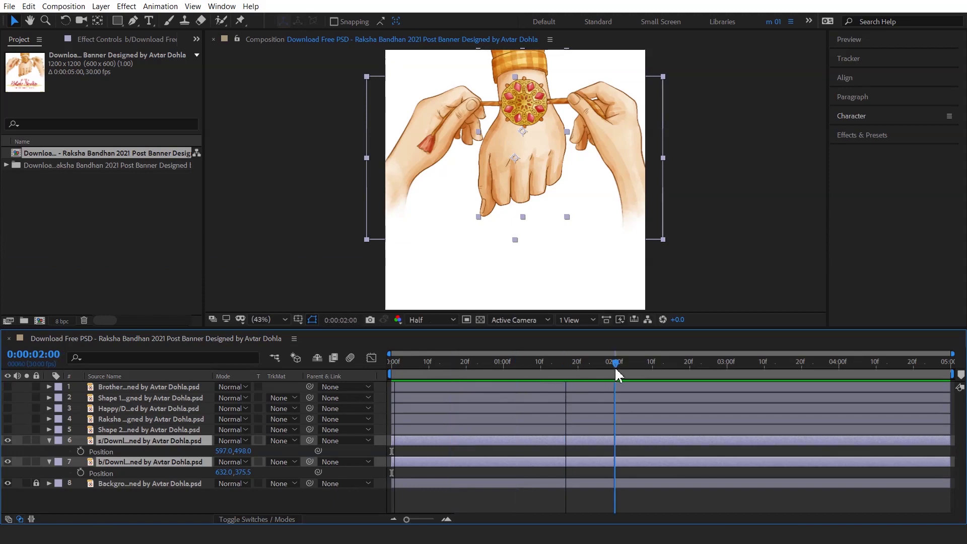
click(80, 450)
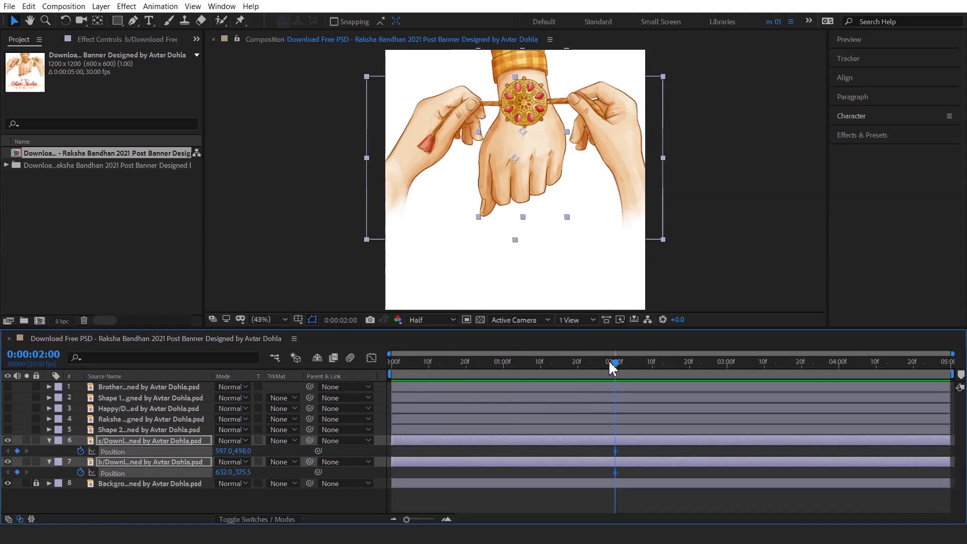
drag(612, 368, 372, 371)
click(121, 491)
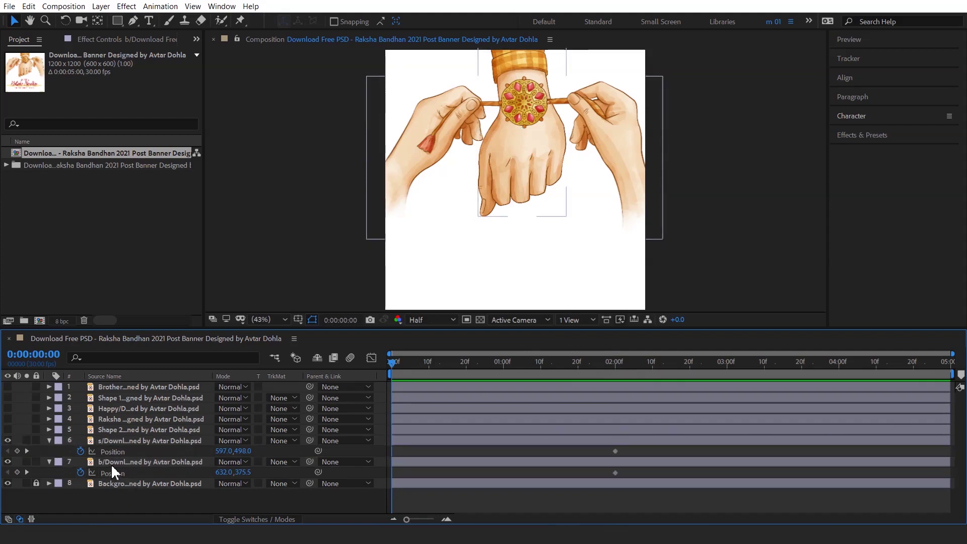
Step: At 0 s, move the wrist up to 632,11.5 and rakhi hands down to 597,1230
click(110, 464)
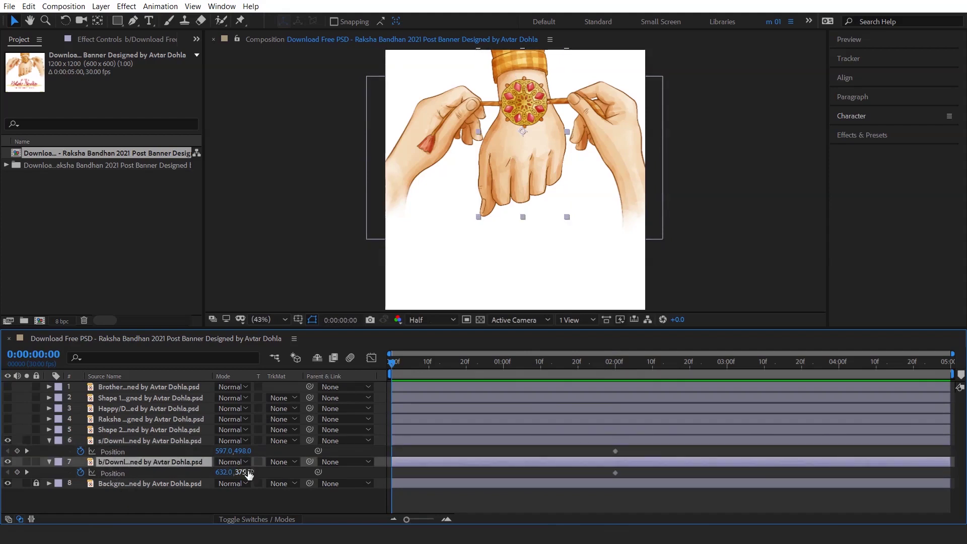
mouse_move(239, 472)
mouse_down()
mouse_move(303, 478)
mouse_move(204, 486)
mouse_move(185, 477)
mouse_up()
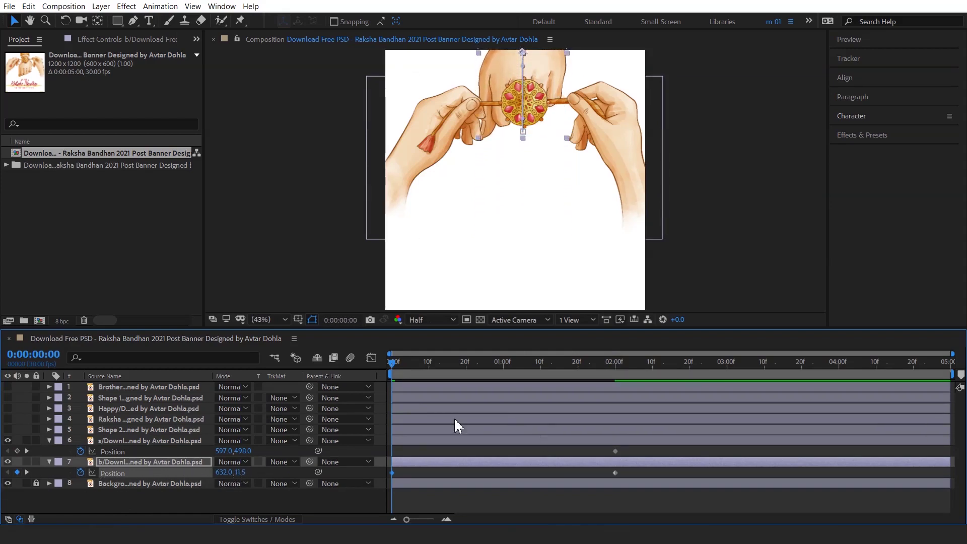
click(131, 439)
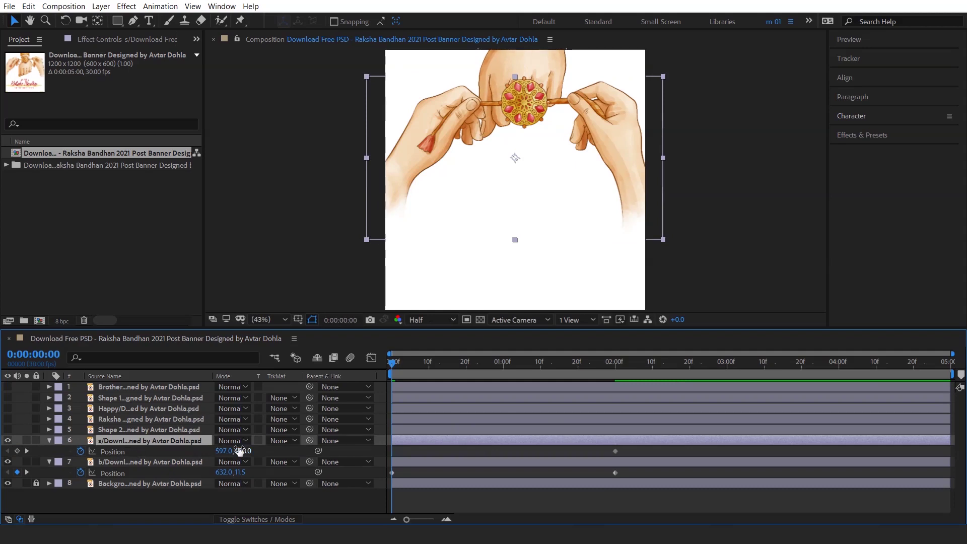
mouse_move(242, 451)
mouse_down()
mouse_move(756, 402)
mouse_move(504, 450)
mouse_up()
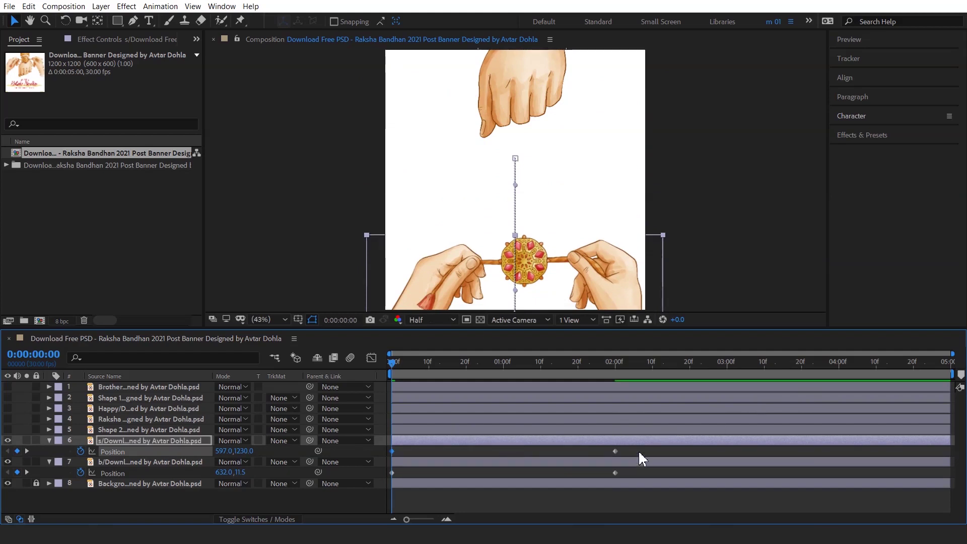
drag(639, 449, 366, 471)
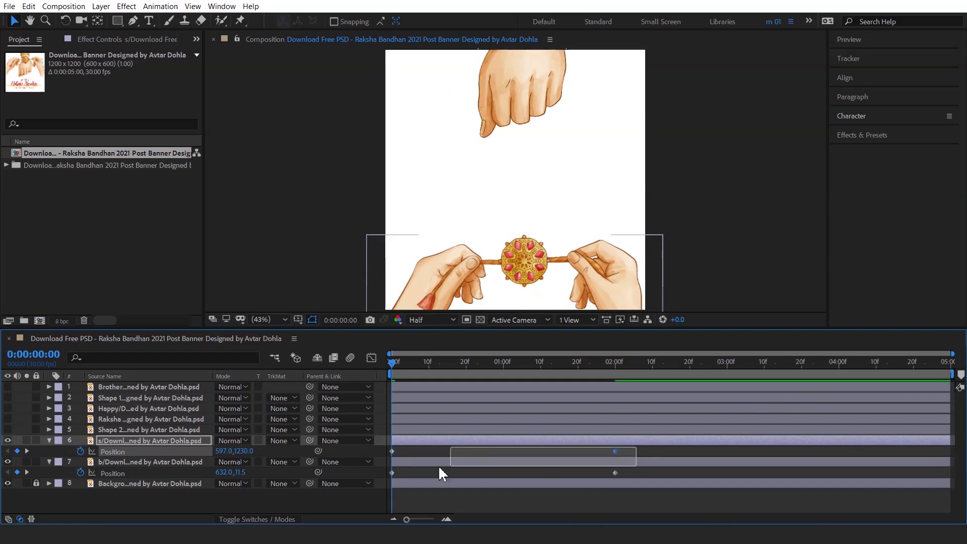
Step: Apply Easy Ease to both hands' Position keyframes via Keyframe Assistant
right_click(392, 449)
mouse_move(427, 442)
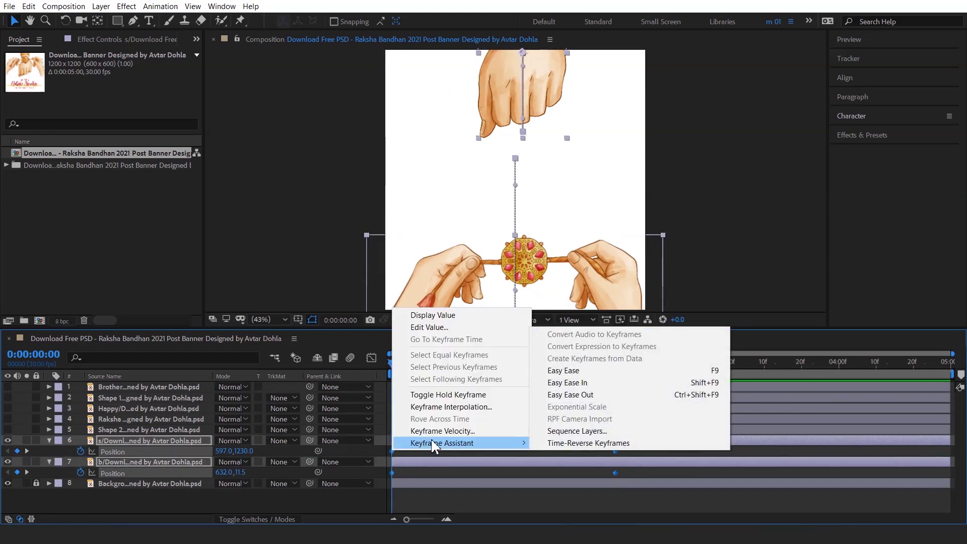
click(599, 371)
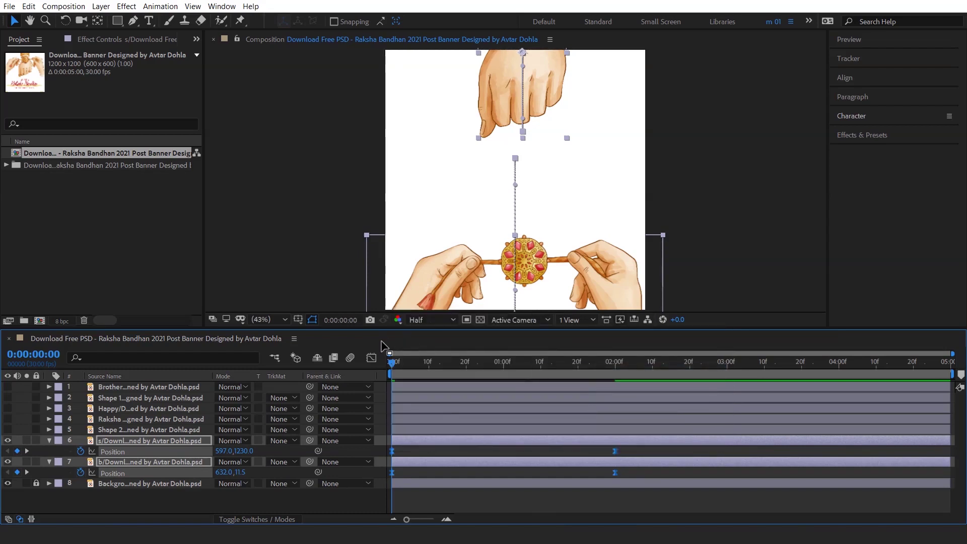
click(371, 358)
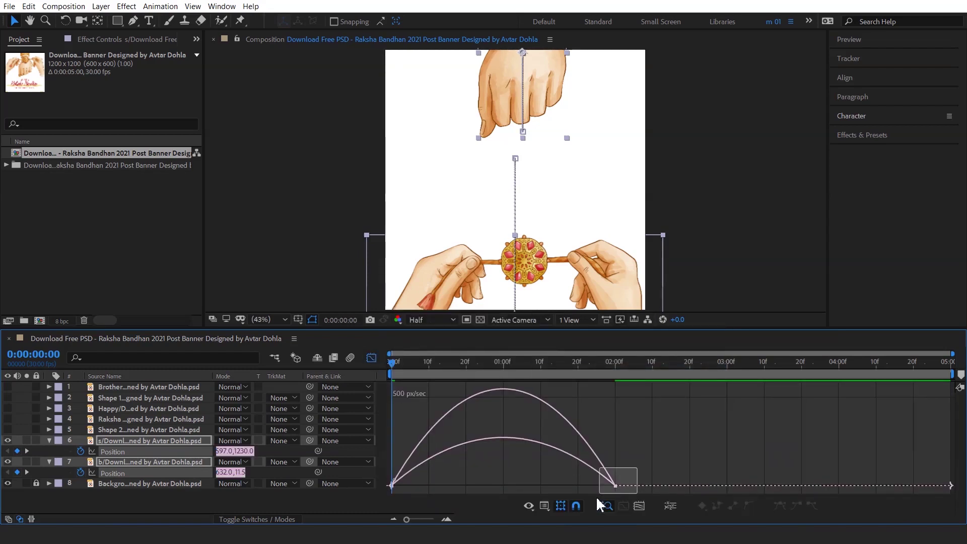
mouse_move(648, 484)
mouse_down()
mouse_move(609, 499)
mouse_move(537, 487)
mouse_up()
key(ctrl+z)
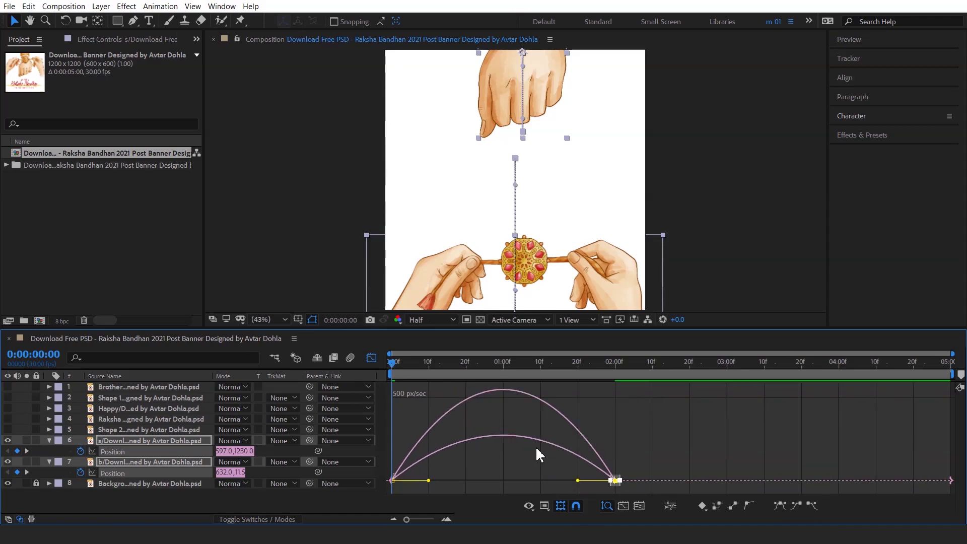
click(371, 357)
Step: In the speed graph, drag the rakhi hands' influence handles so they rush in, then settle slowly
click(572, 418)
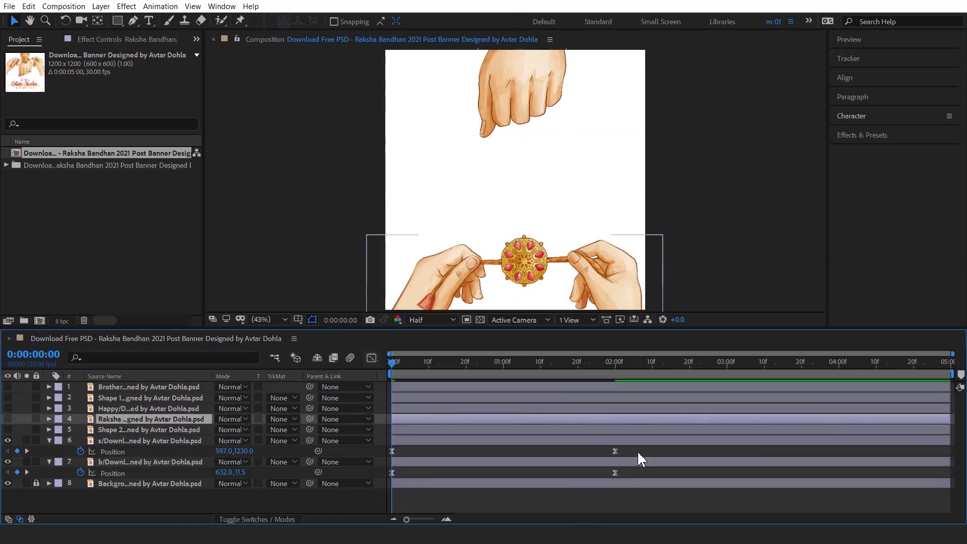
click(637, 451)
click(386, 452)
click(372, 358)
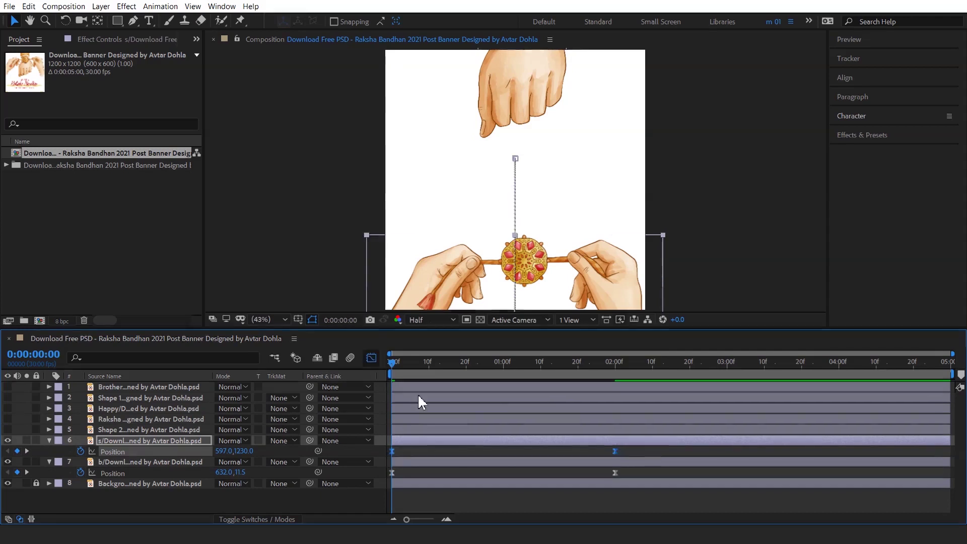
drag(646, 478, 352, 496)
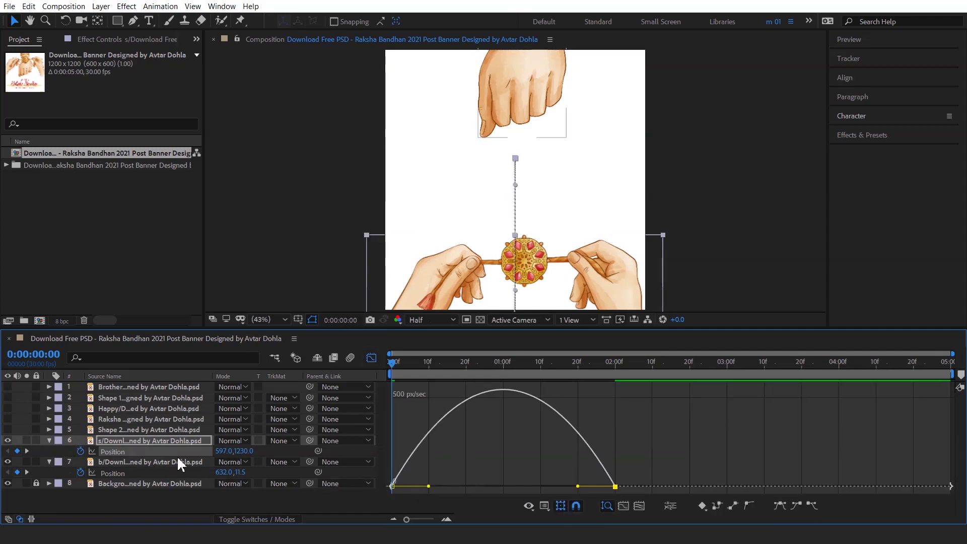
drag(428, 486, 458, 486)
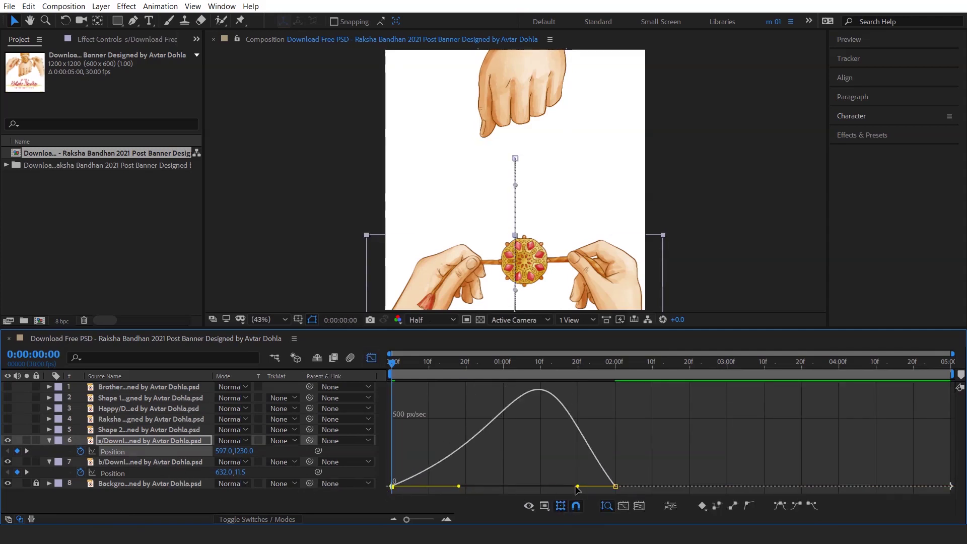
drag(571, 486, 542, 487)
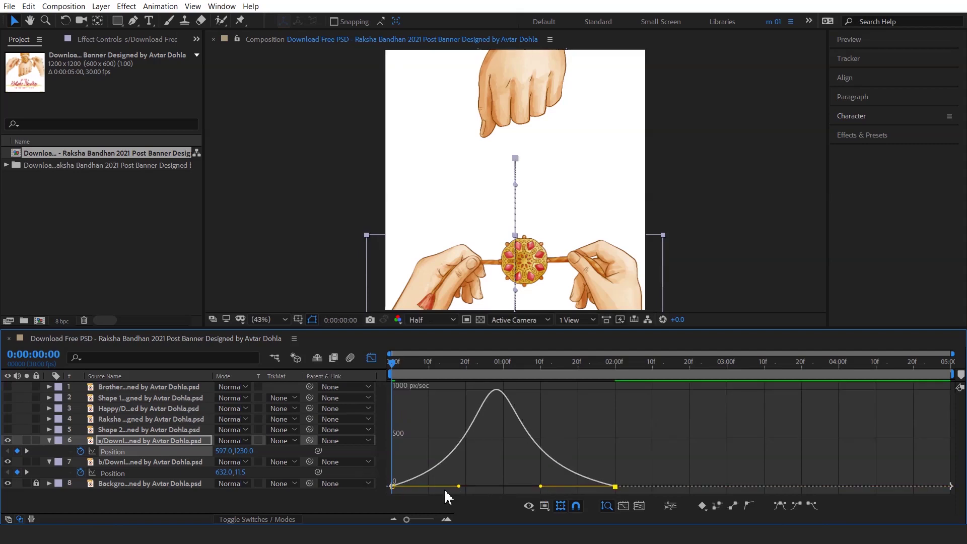
drag(459, 487, 449, 487)
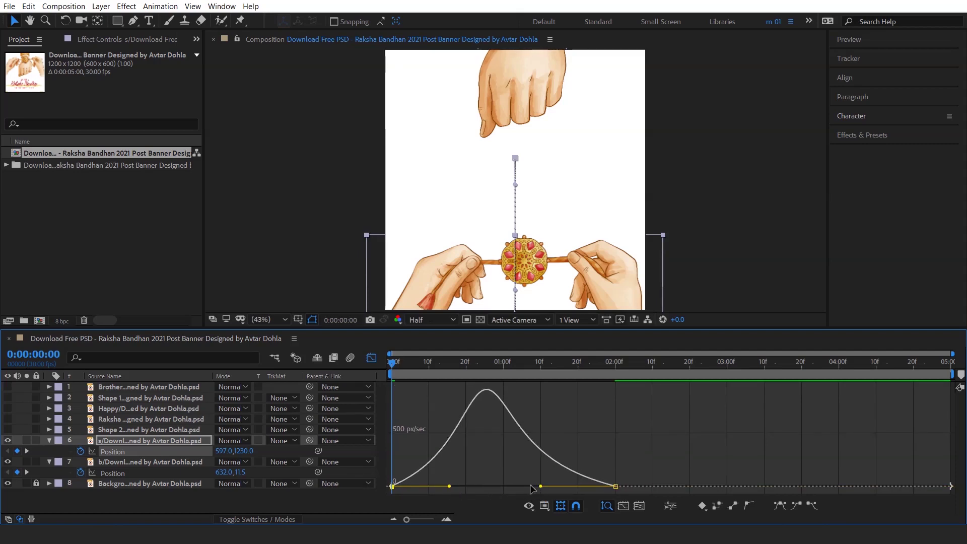
drag(541, 486, 531, 486)
Step: Preview the hands sliding in, then select the upper hand's Position keyframes
key(space)
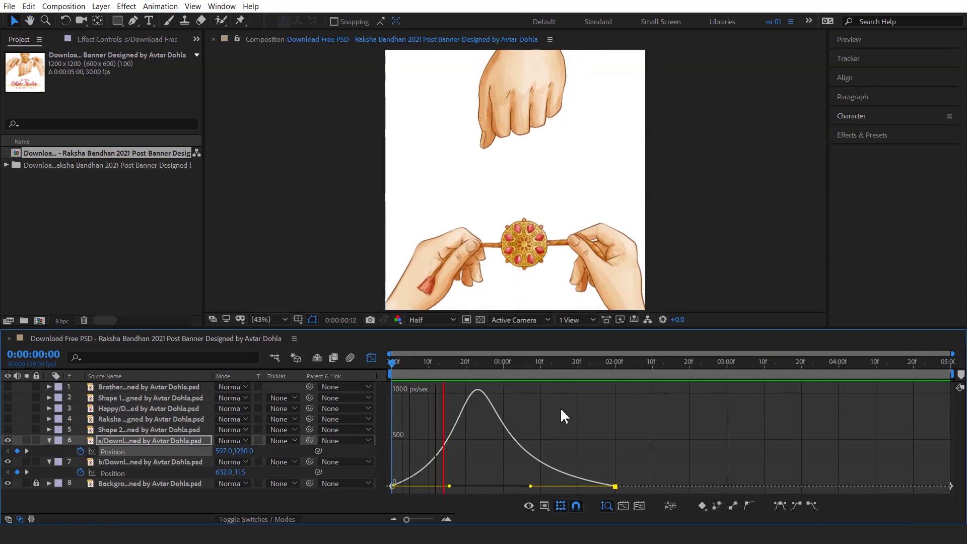
key(space)
click(372, 358)
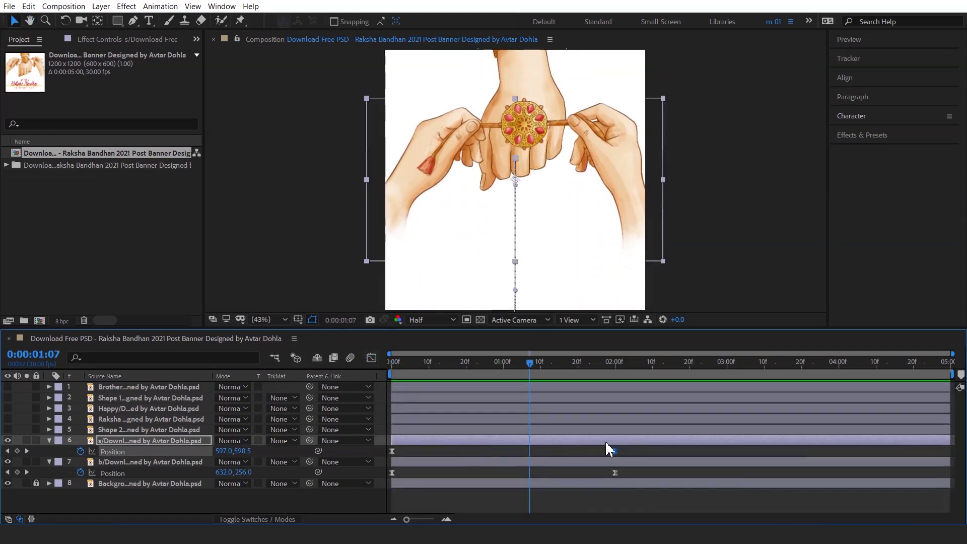
drag(627, 468, 390, 481)
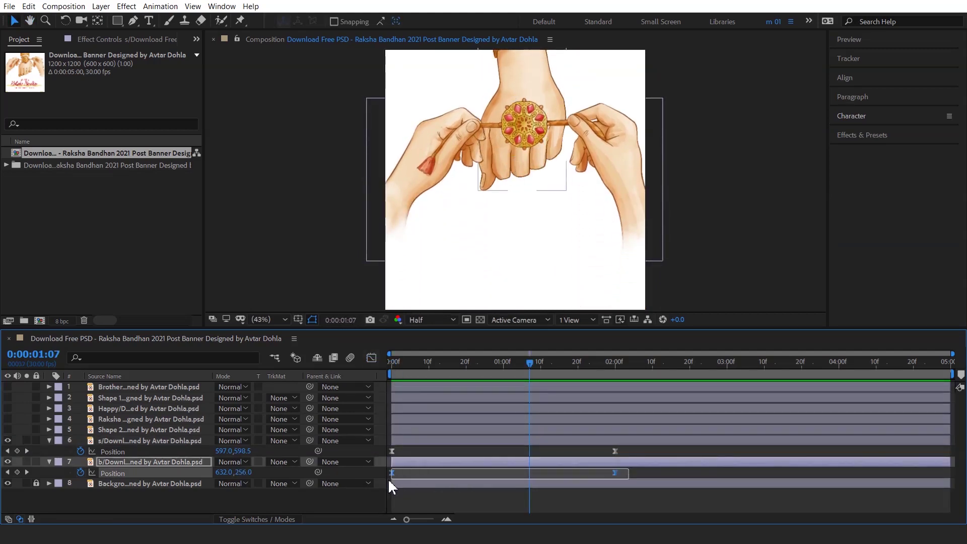
Step: Drag the wrist's end influence handle left so speed spikes near 500 px/sec, then preview from 0:00
click(371, 357)
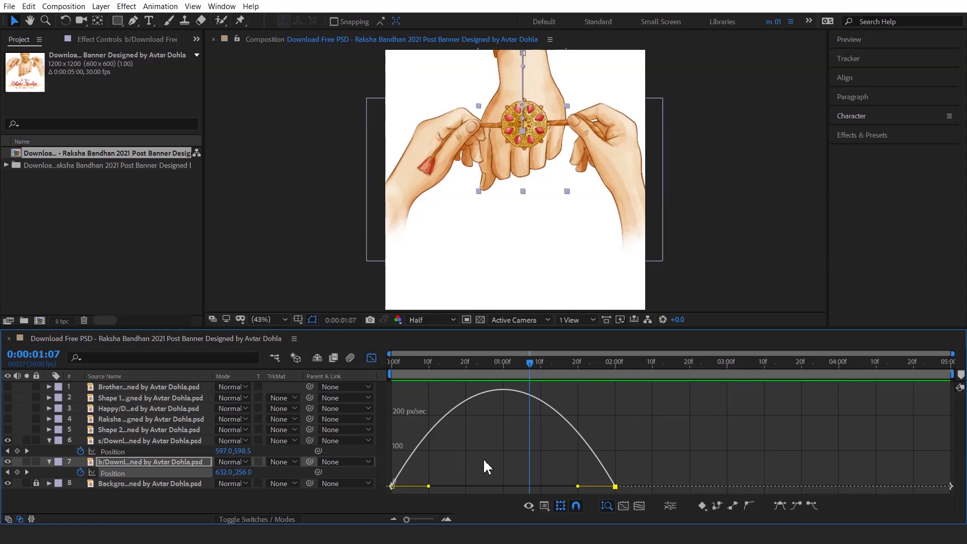
click(545, 505)
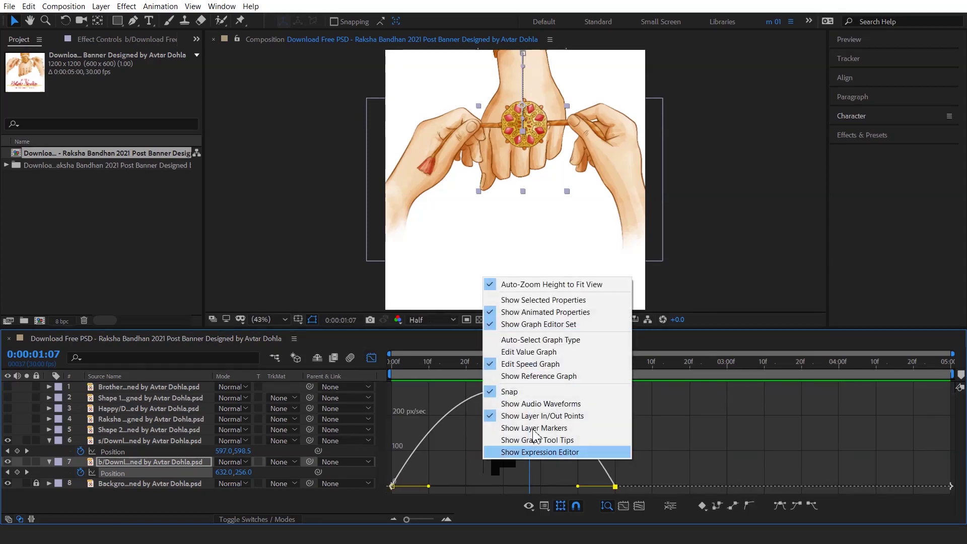
click(544, 364)
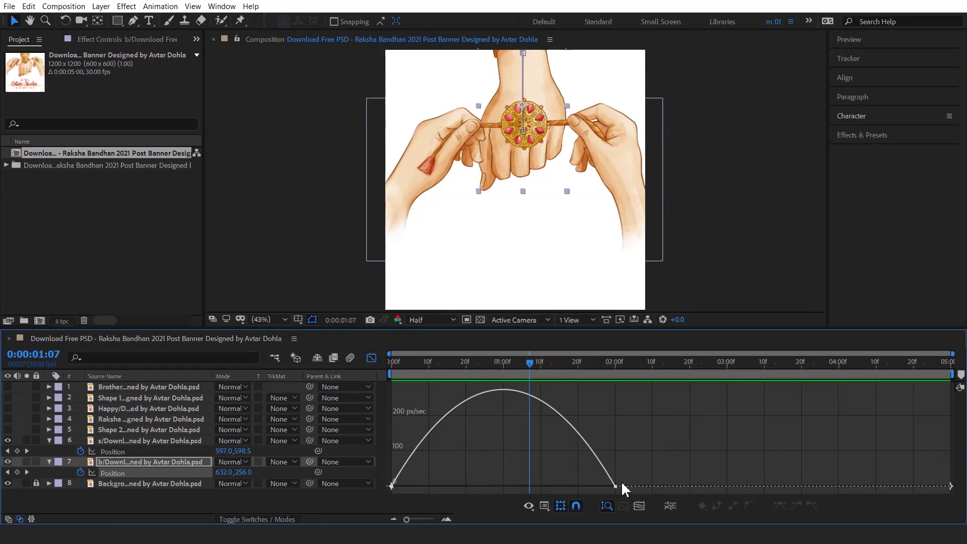
drag(622, 483, 520, 487)
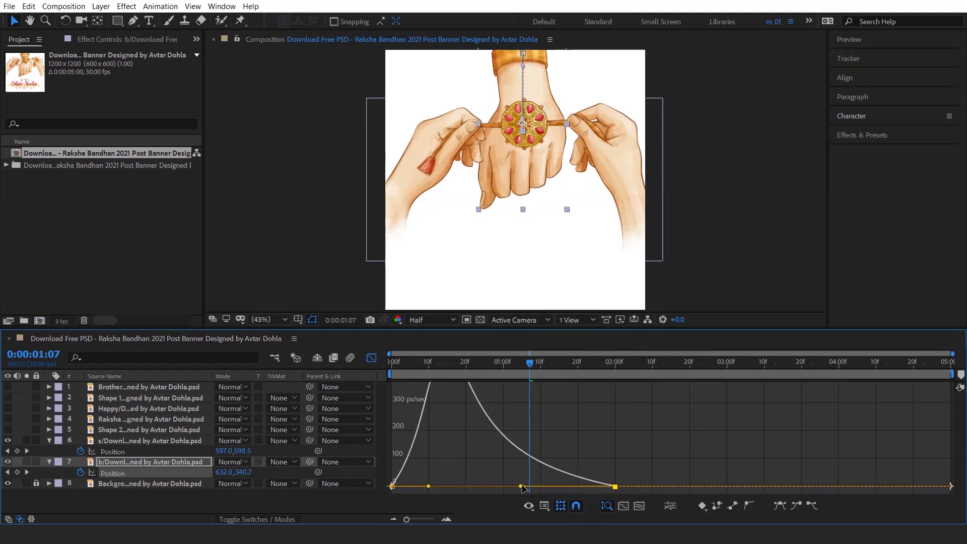
key(Home)
key(space)
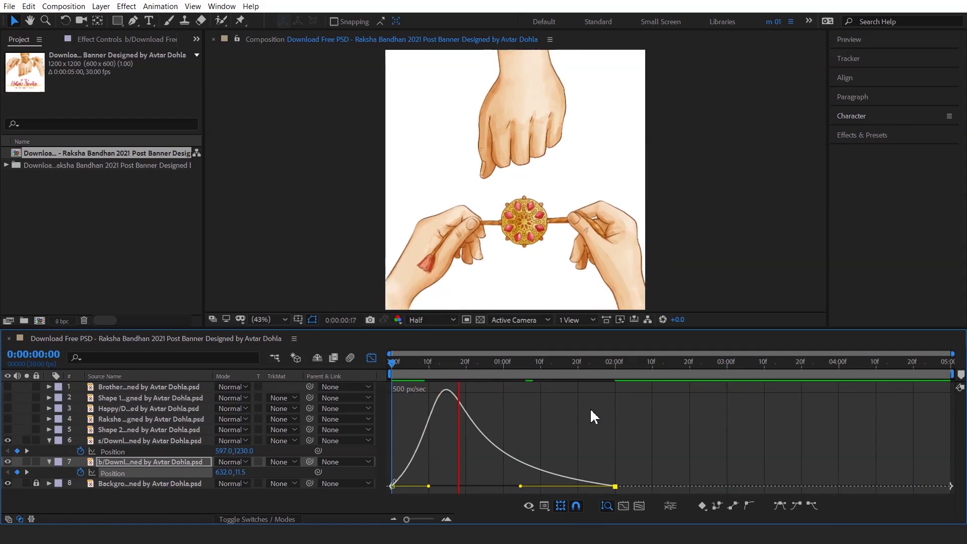
key(space)
Step: Lock both hand layers, unhide the greeting text and shape layers, and select layers 1–5
click(372, 359)
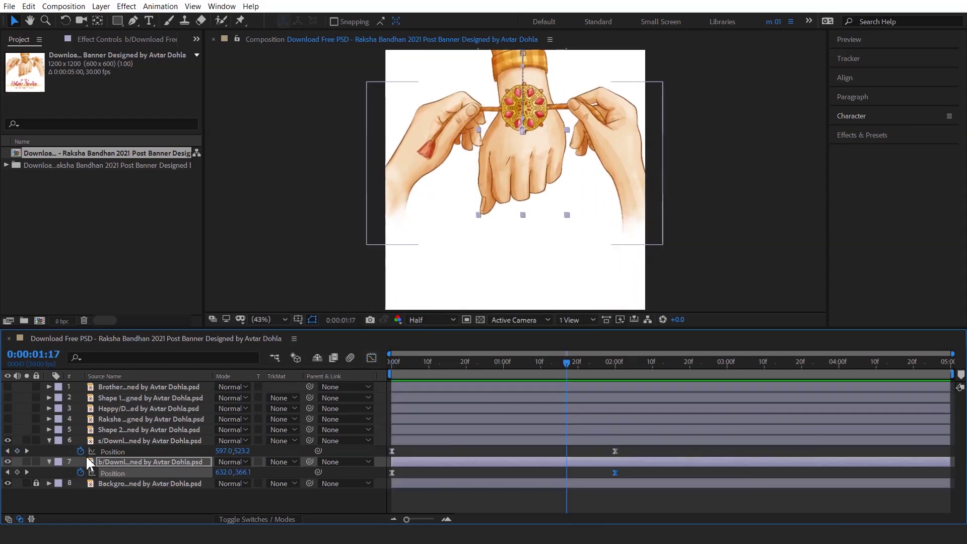
click(49, 440)
click(49, 452)
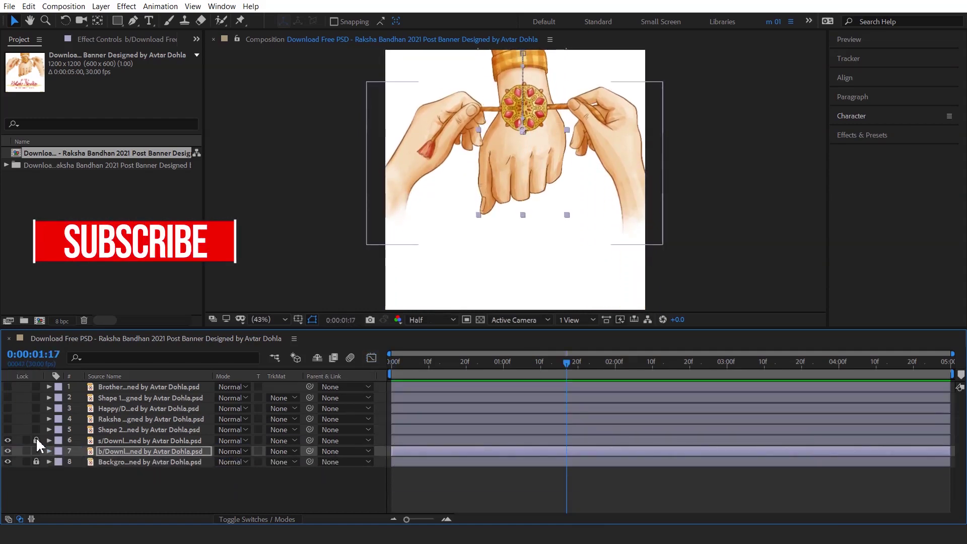
drag(37, 440, 36, 451)
mouse_move(568, 361)
mouse_down()
mouse_move(409, 361)
mouse_move(605, 362)
mouse_up()
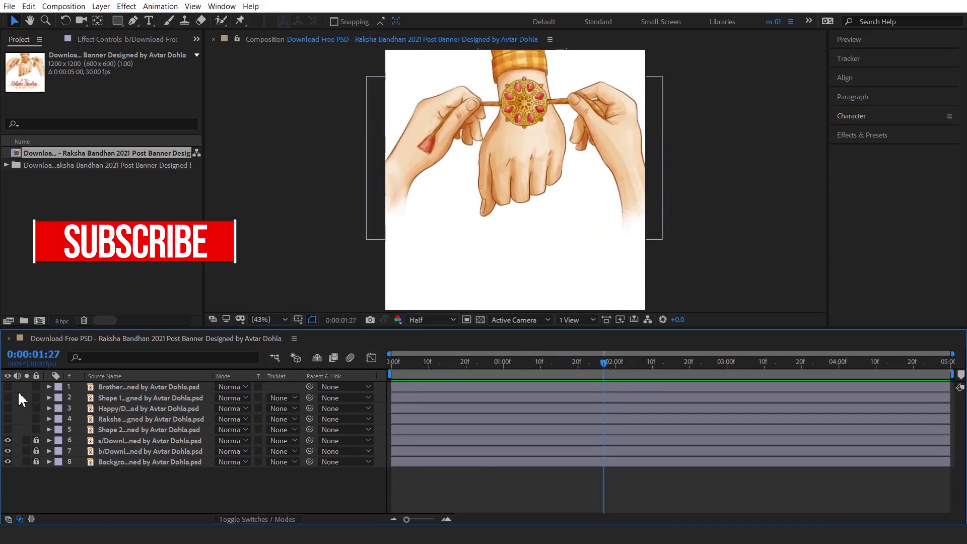
drag(8, 386, 7, 429)
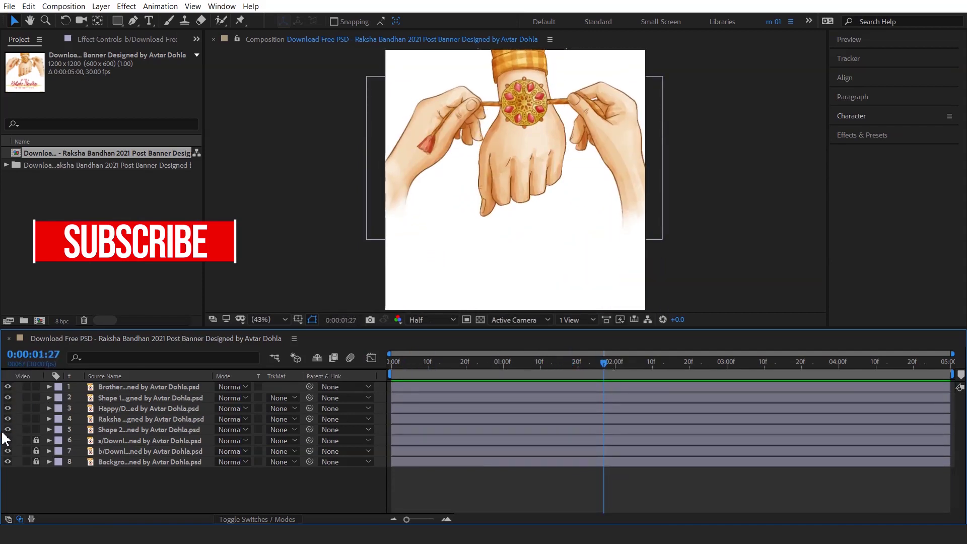
click(122, 386)
Step: Key the greeting layers' Opacity at 100% at 2:10 and 0% at 2:00
shift+click(116, 430)
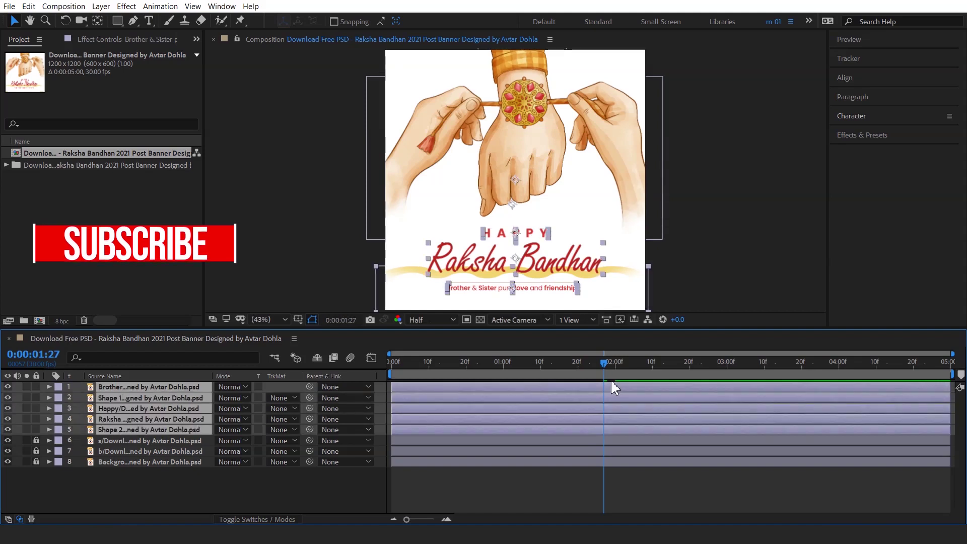
mouse_move(606, 363)
mouse_down()
mouse_move(629, 364)
mouse_move(388, 364)
mouse_move(648, 370)
mouse_move(617, 372)
mouse_up()
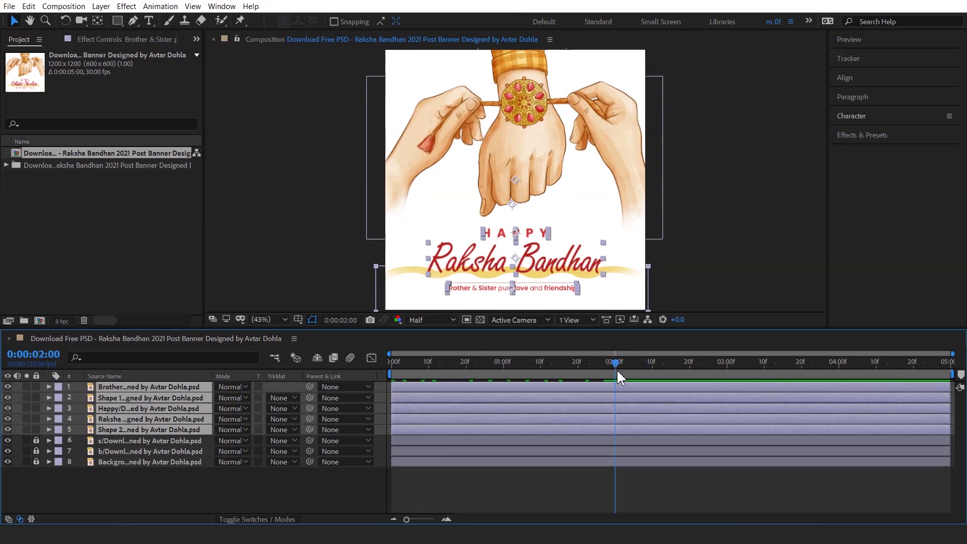
key(t)
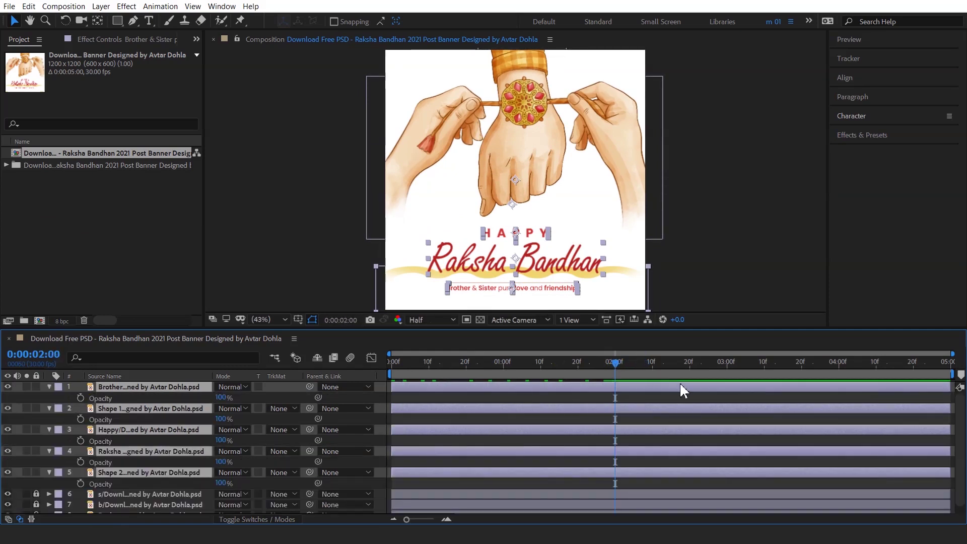
drag(646, 364, 655, 367)
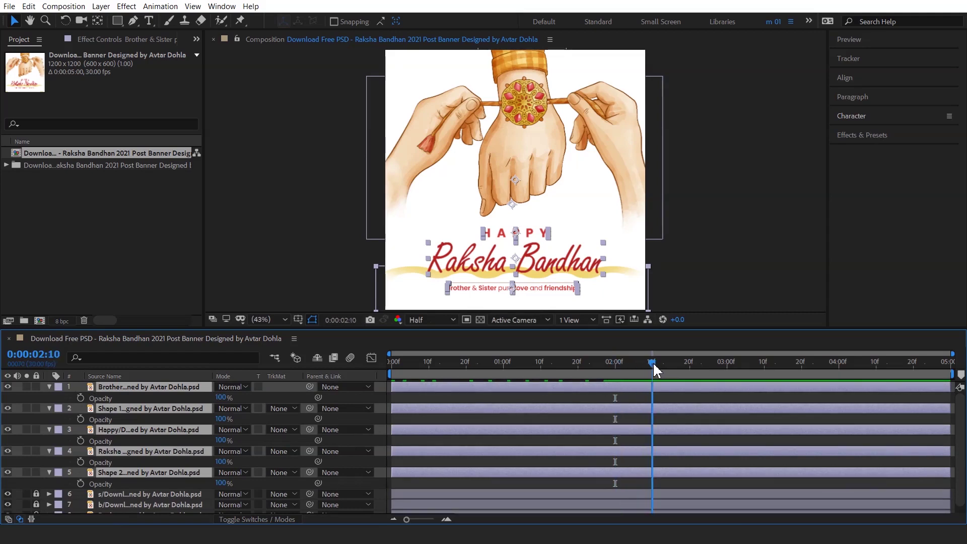
click(81, 398)
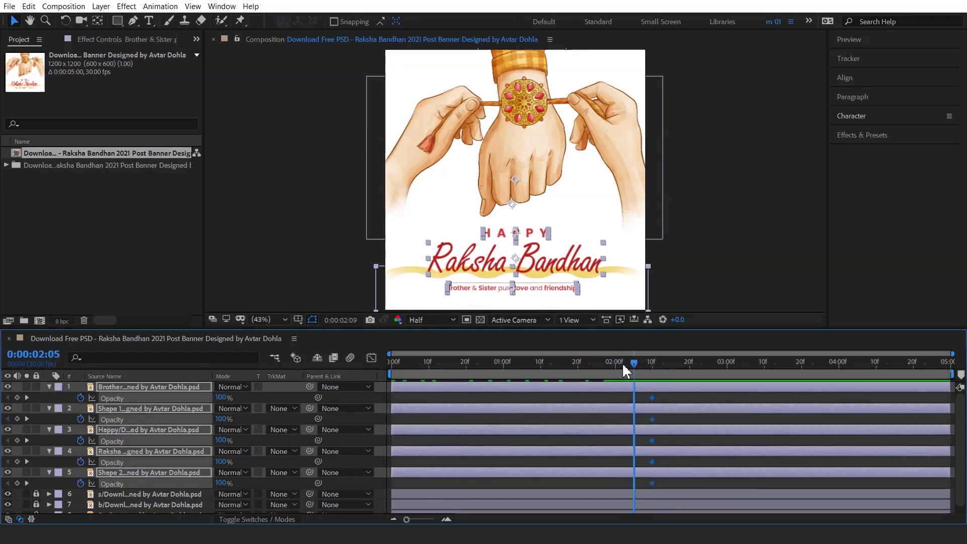
drag(653, 371, 615, 366)
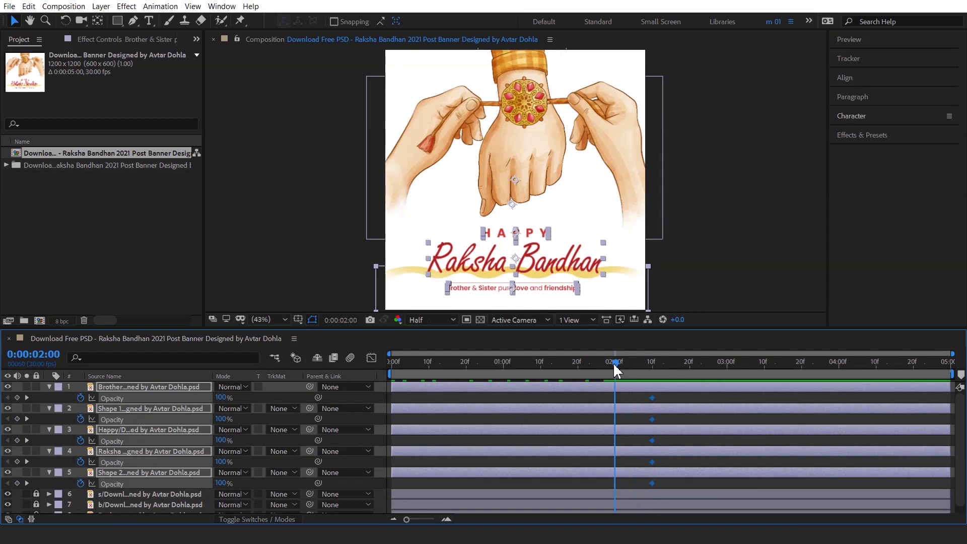
click(222, 397)
text(0)
key(Return)
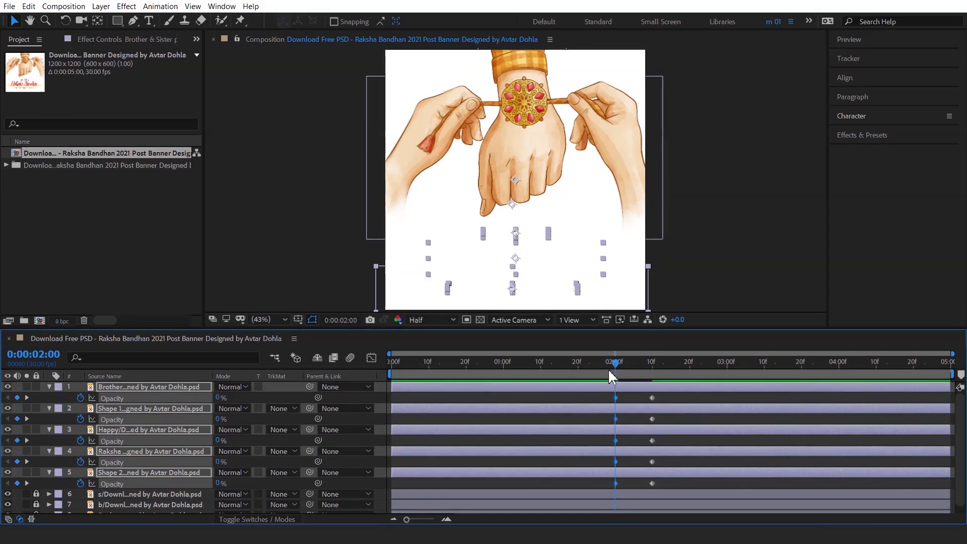
Step: Move the full-opacity keyframes to about 3:00, Easy Ease them with F9, and collapse the rows
mouse_move(615, 364)
mouse_down()
mouse_move(646, 364)
mouse_move(642, 487)
mouse_up()
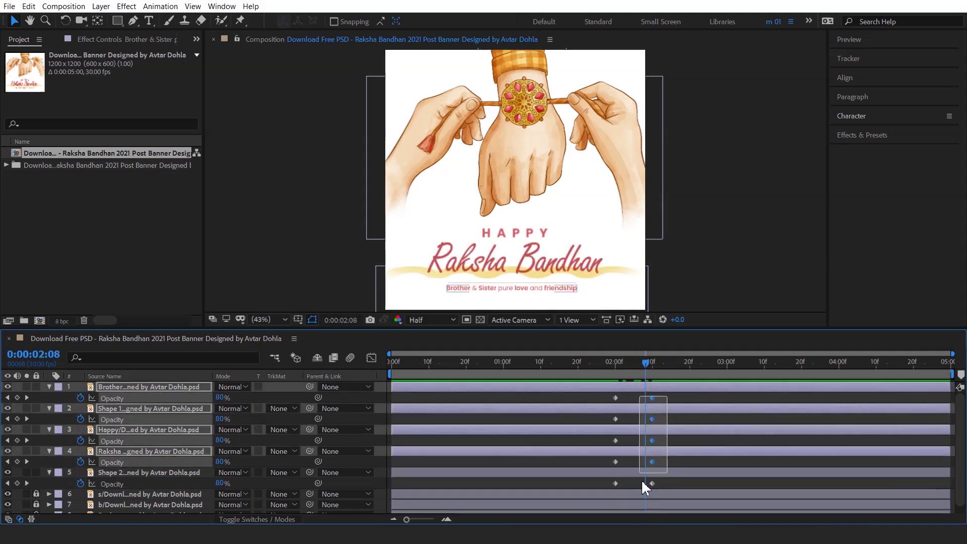
drag(652, 397, 726, 397)
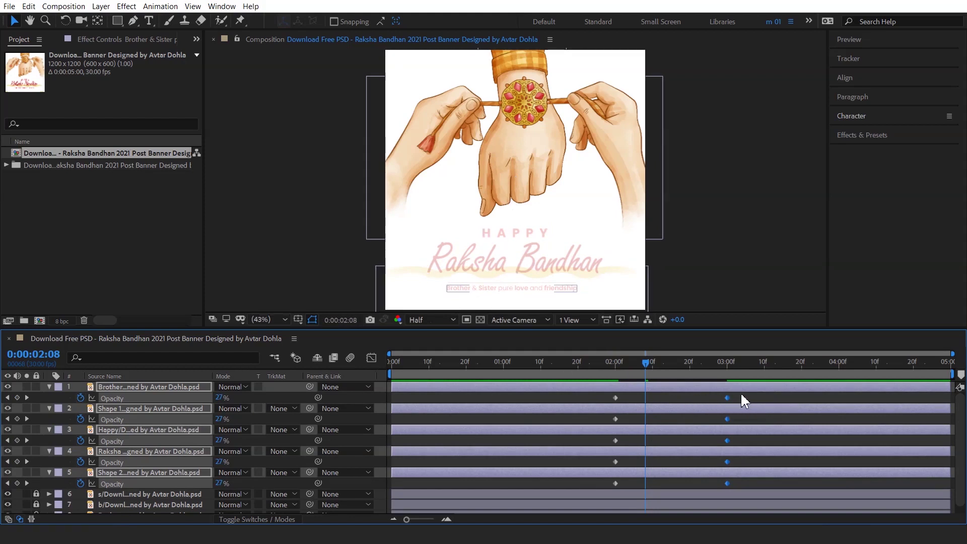
drag(741, 393, 592, 483)
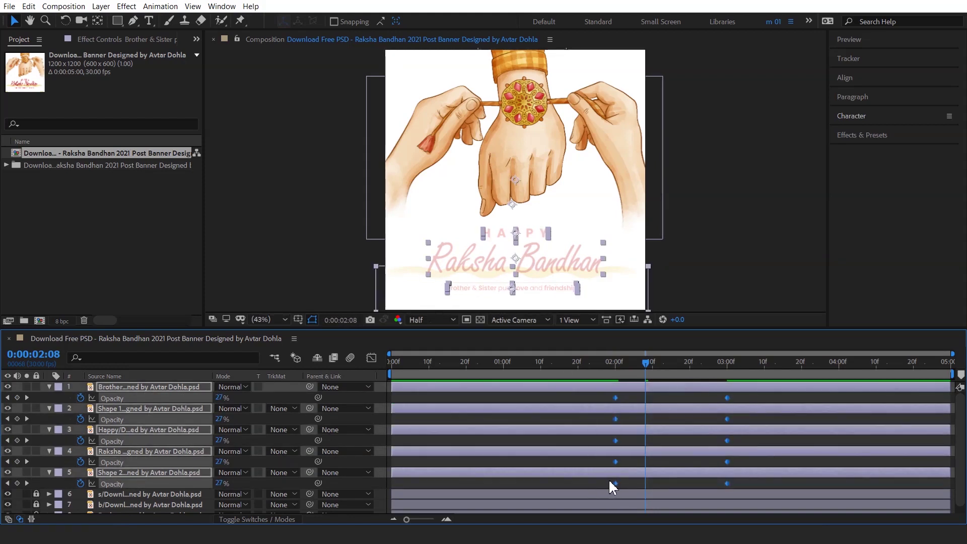
key(F9)
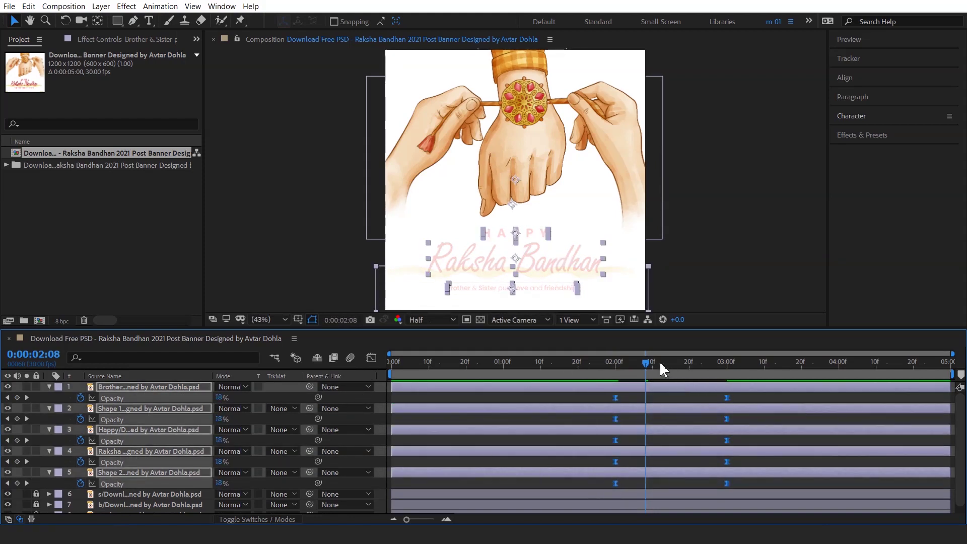
click(49, 387)
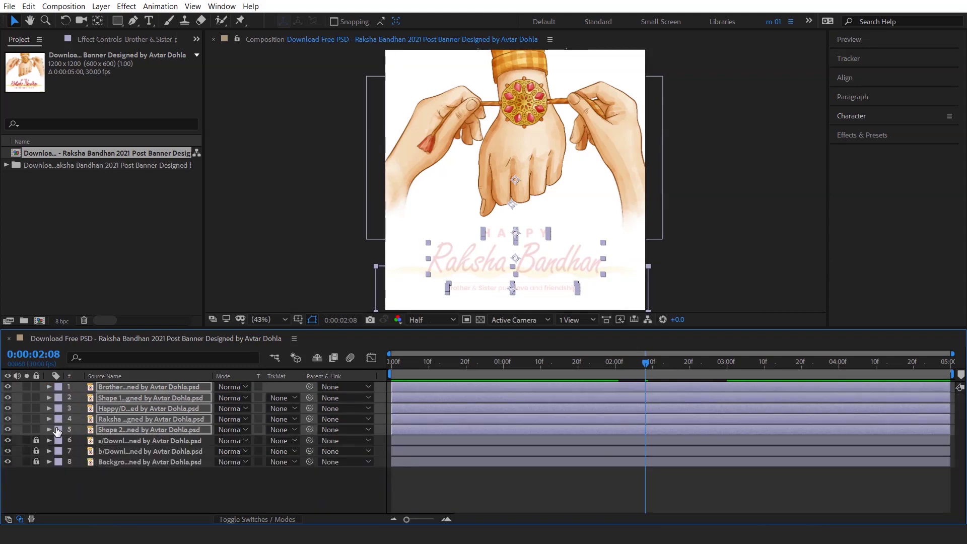
Step: Deselect all layers and preview the whole banner animation from 0:00:00:00
click(93, 484)
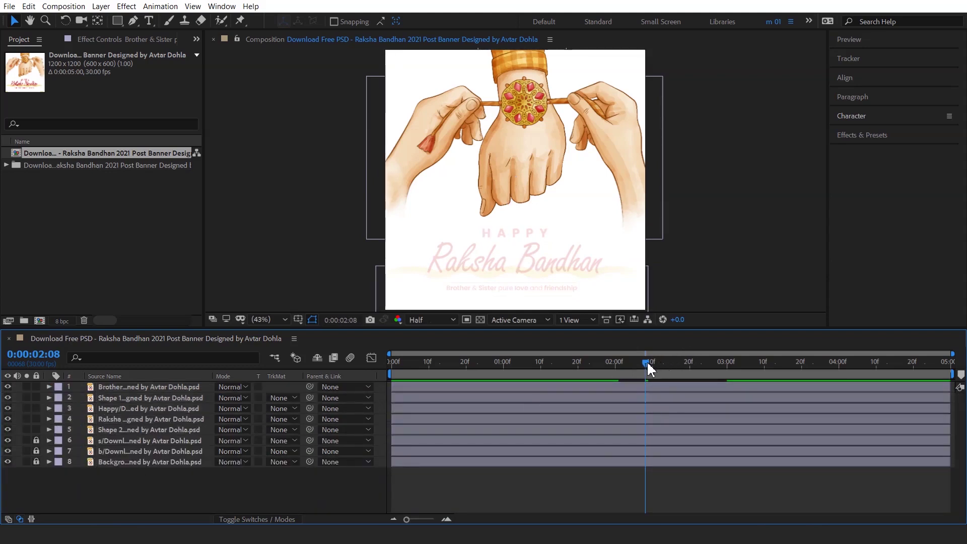
key(Home)
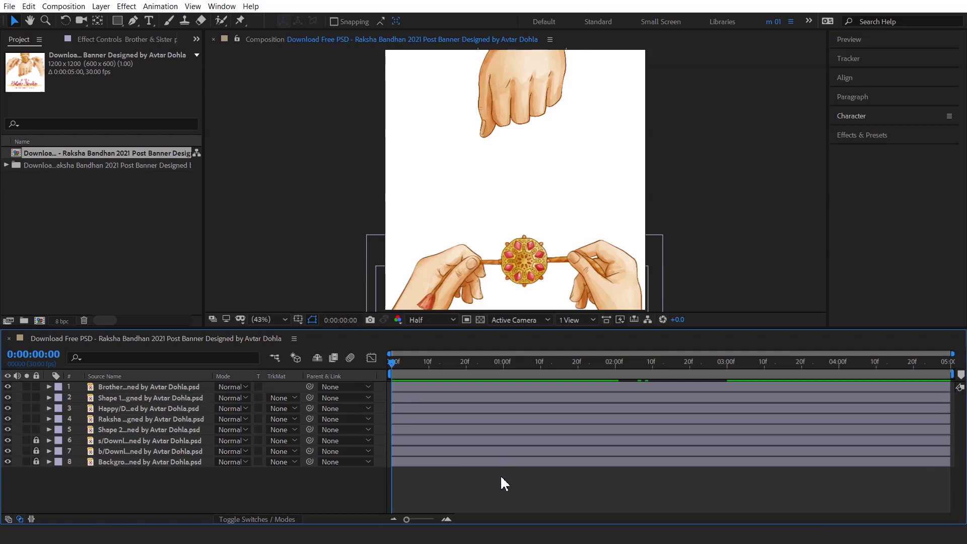
key(space)
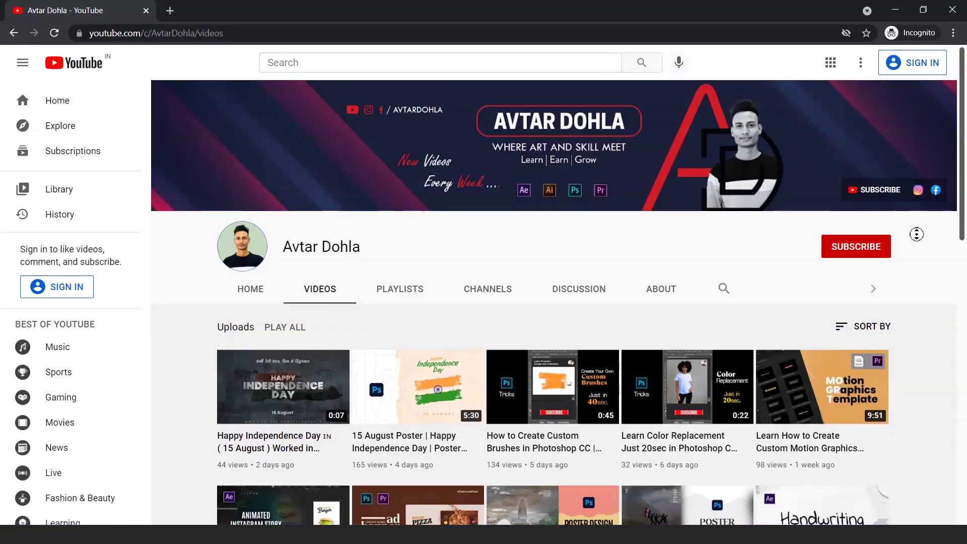
Step: Scroll far down the channel's grid of uploaded tutorial videos, then stop the autoscroll
scroll(917, 240, down, 1)
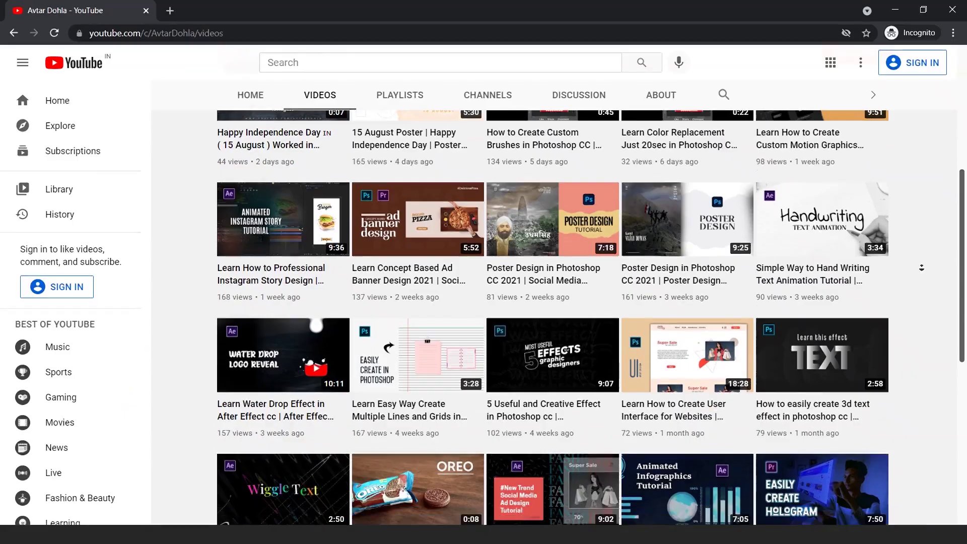
scroll(921, 267, down, 1)
scroll(921, 267, down, 1)
scroll(922, 268, down, 1)
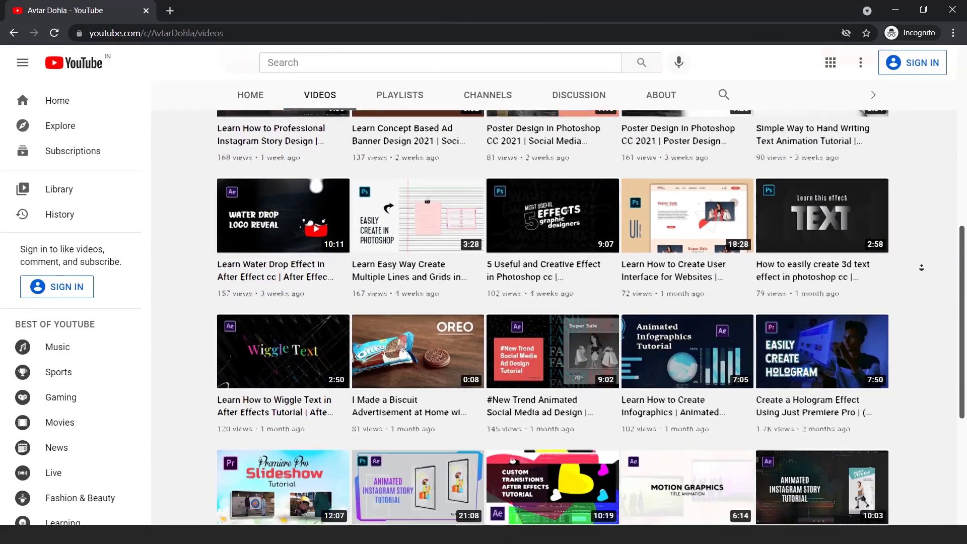
scroll(922, 267, down, 1)
scroll(922, 268, down, 1)
scroll(922, 267, down, 1)
scroll(922, 266, down, 1)
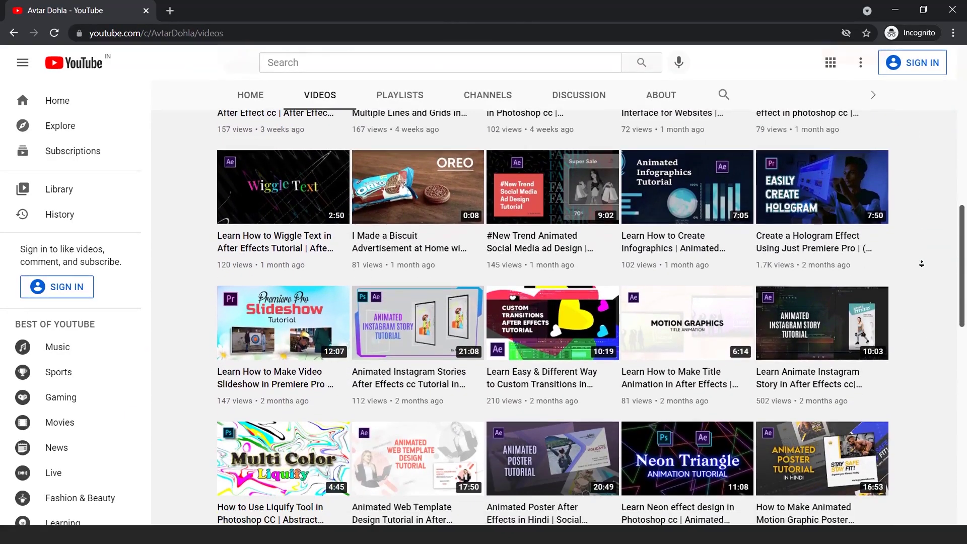
scroll(922, 263, down, 1)
scroll(921, 263, down, 1)
scroll(921, 263, down, 1)
scroll(922, 263, down, 1)
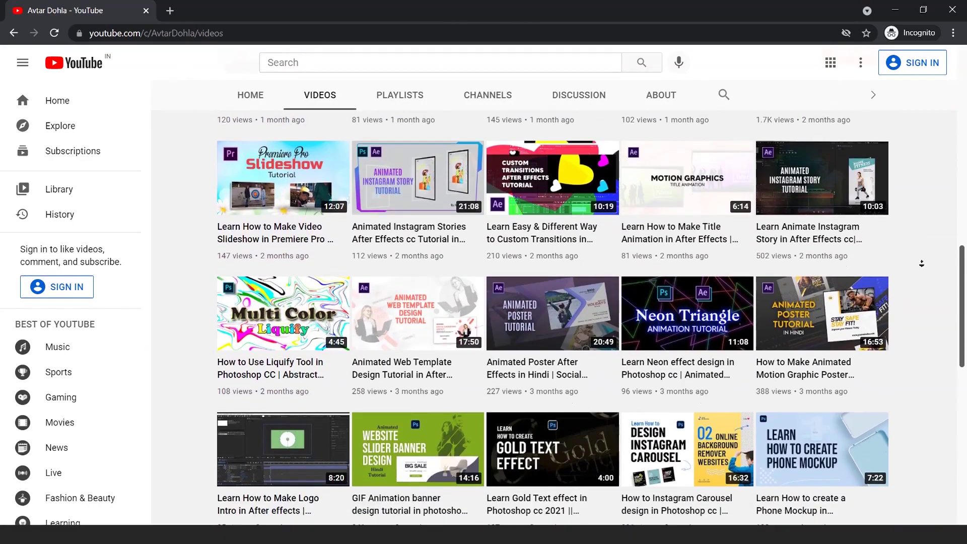
scroll(921, 263, down, 1)
scroll(921, 263, down, 1)
scroll(922, 263, down, 1)
scroll(922, 264, down, 1)
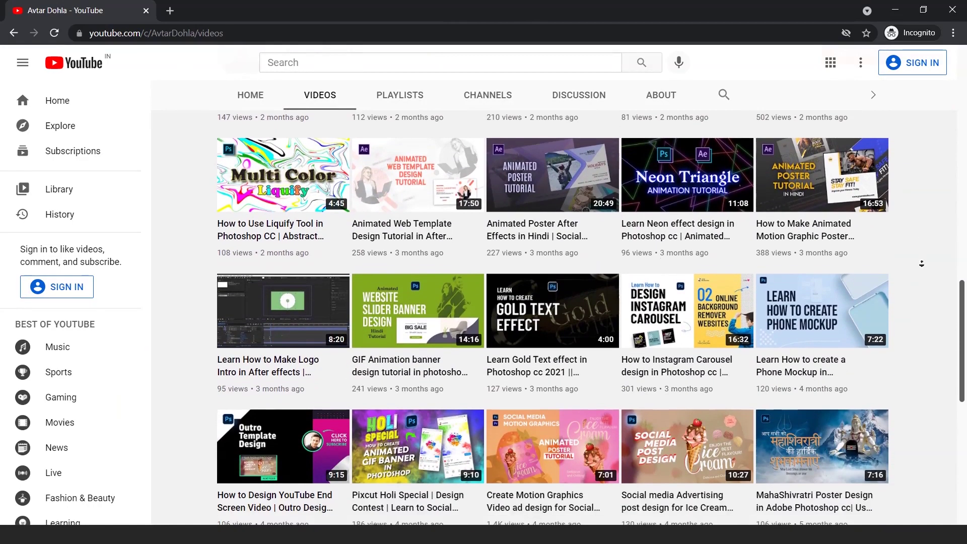
scroll(922, 263, down, 1)
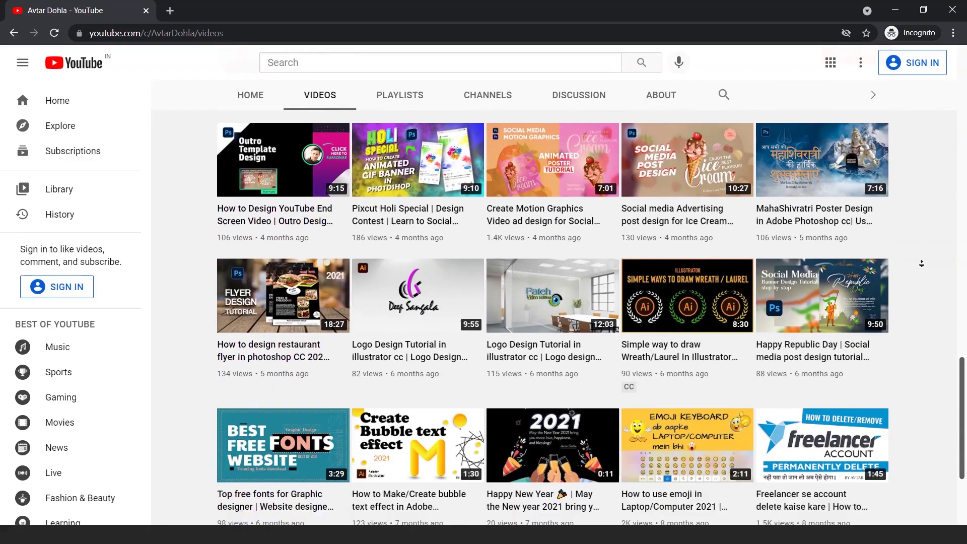
middle_click(924, 267)
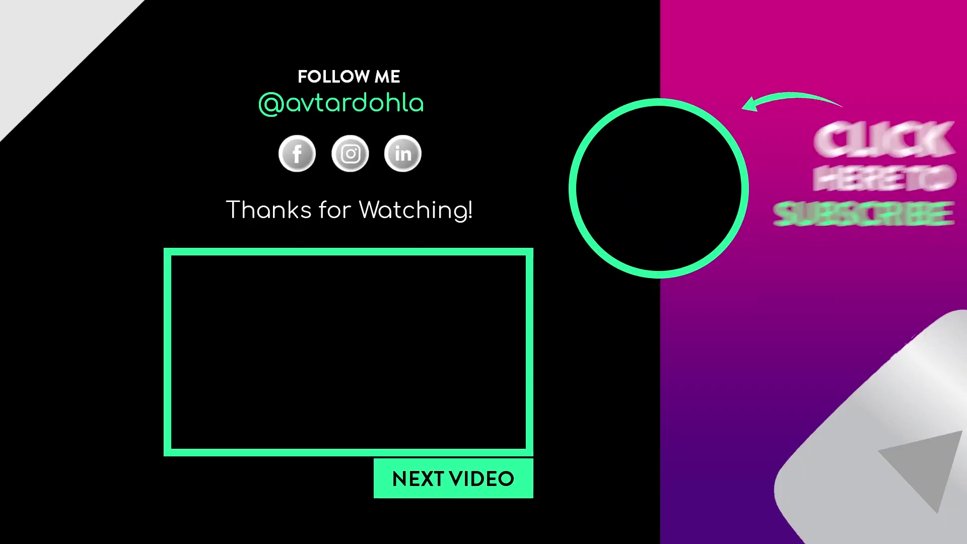